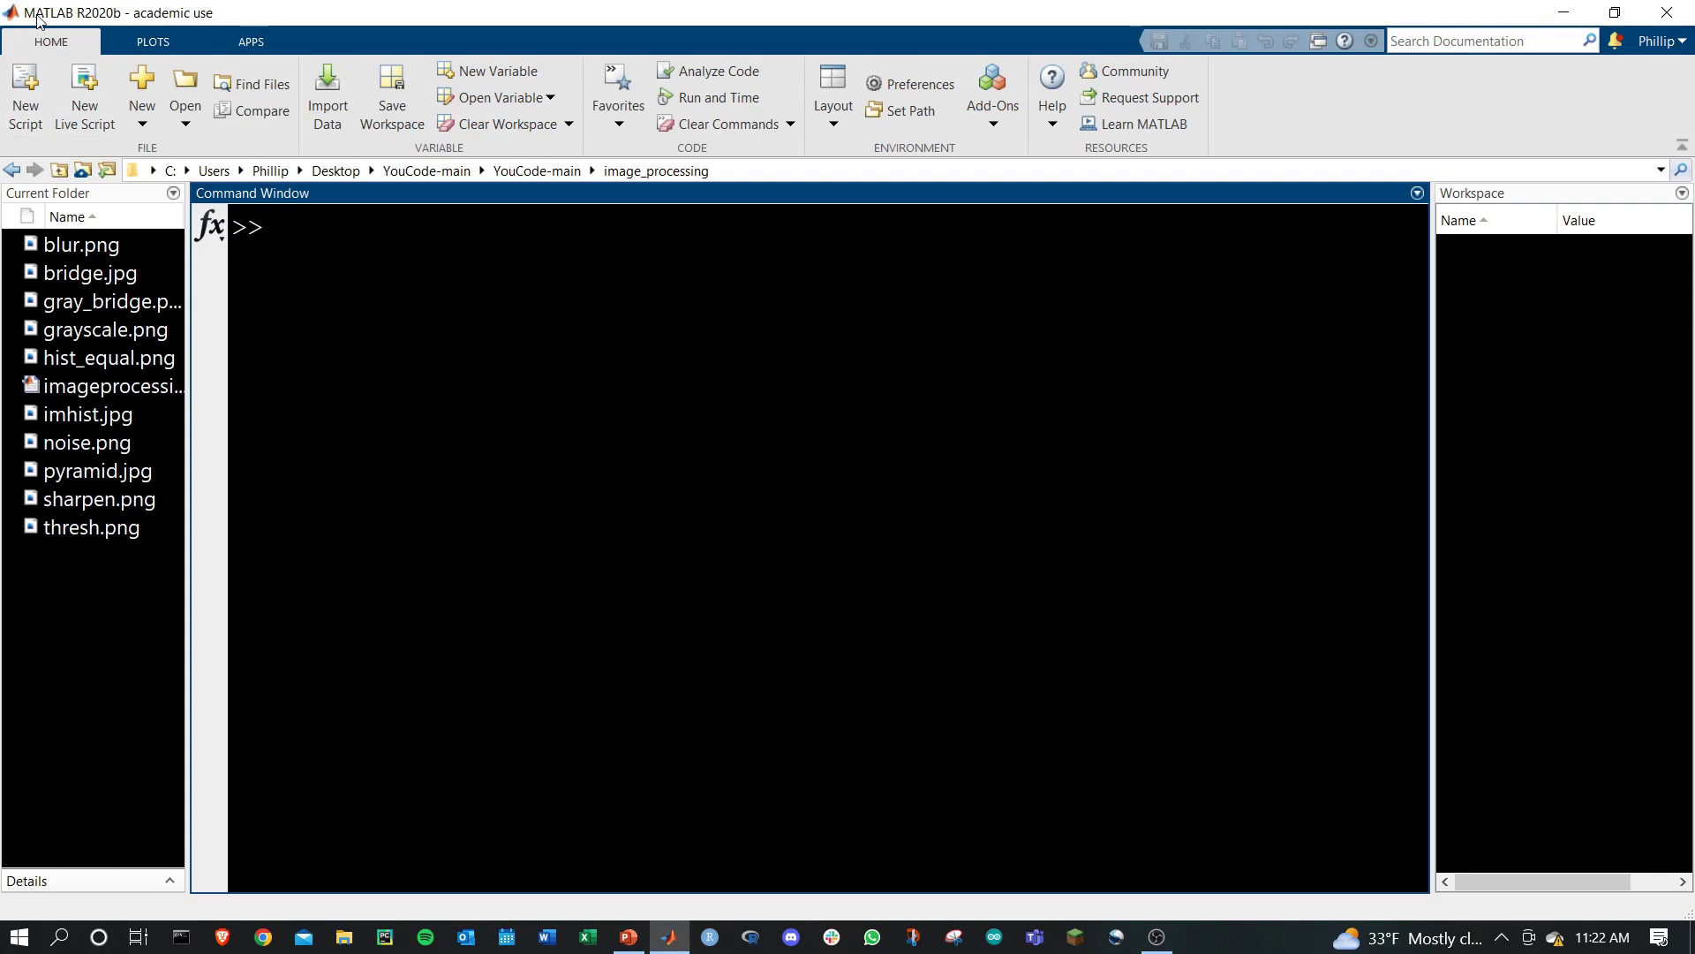
pyautogui.write('ver')
# Step: Run ver and highlight the R2020b, Update 4, operating system and toolbox lines
pyautogui.press('Return')
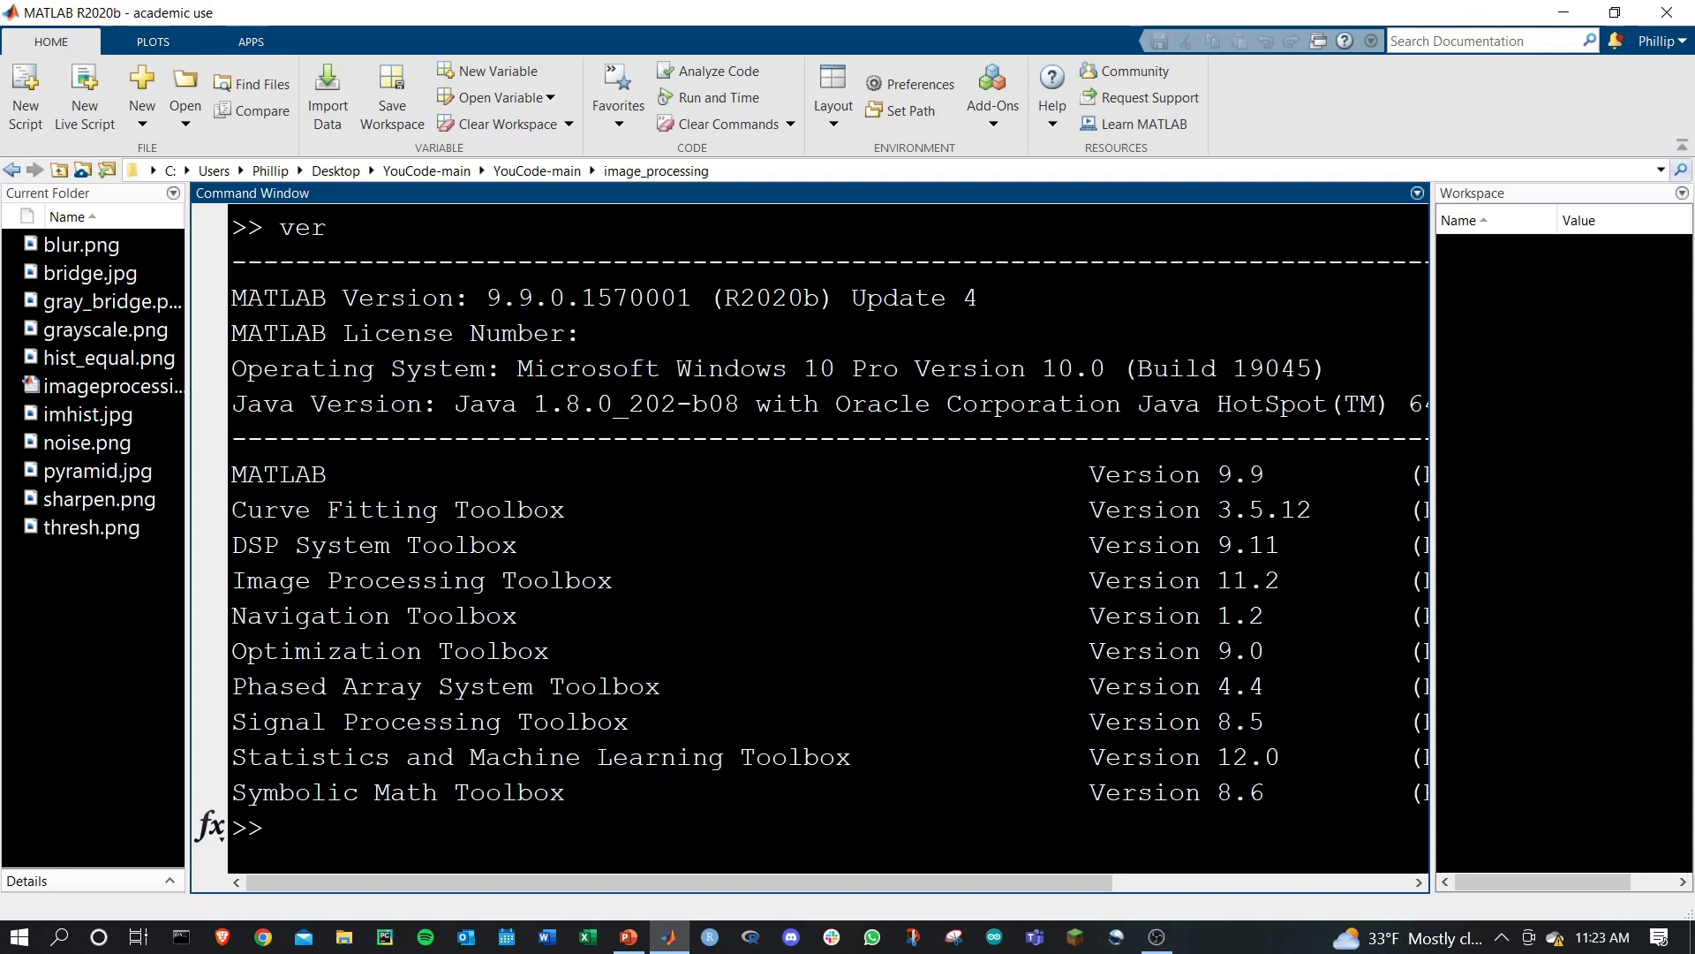
pyautogui.moveTo(725, 296); pyautogui.dragTo(819, 296)
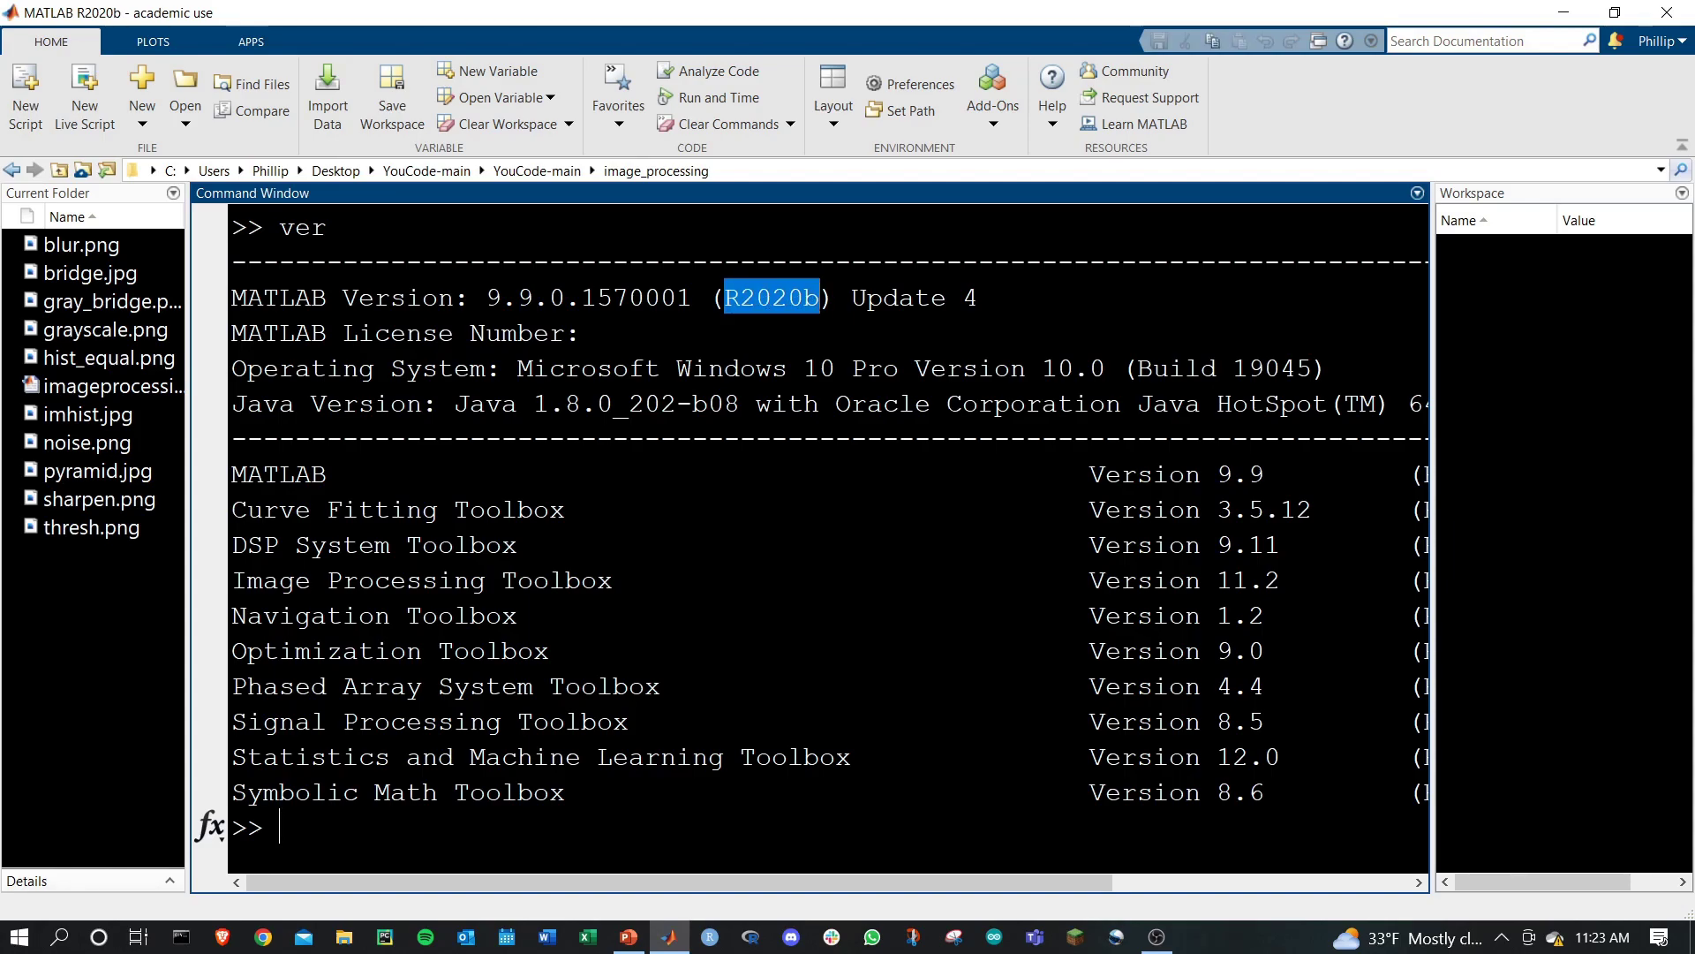
pyautogui.moveTo(853, 297); pyautogui.dragTo(978, 297)
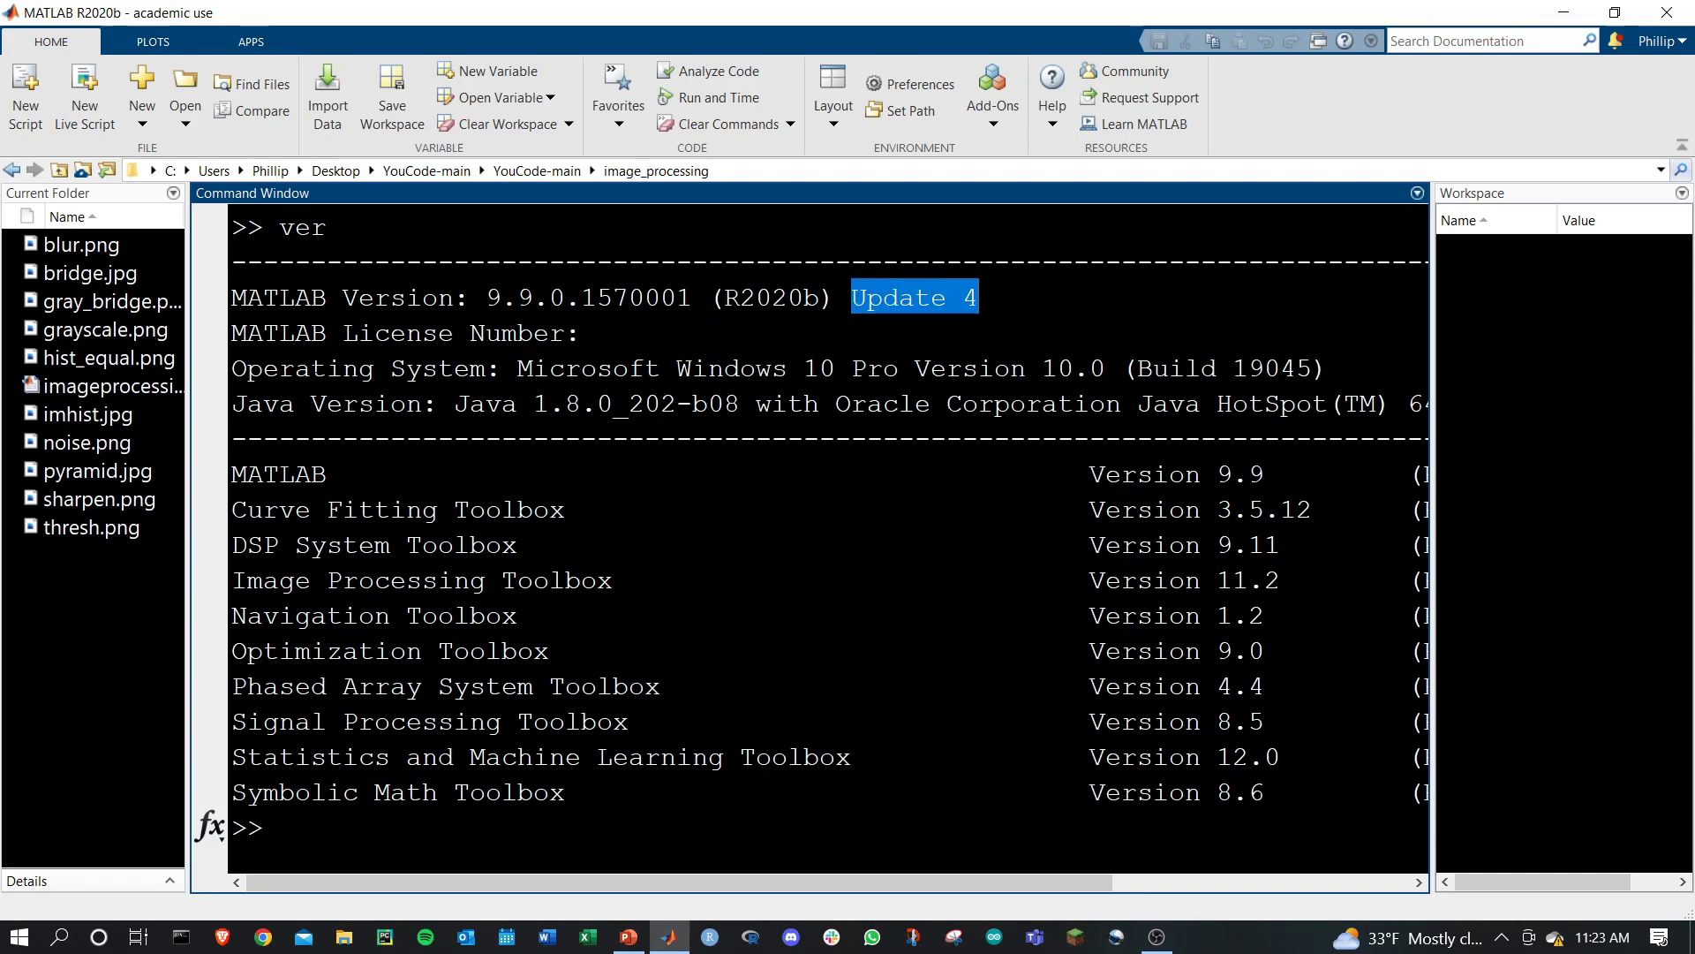
pyautogui.moveTo(313, 368)
pyautogui.mouseDown()
pyautogui.moveTo(437, 651)
pyautogui.moveTo(580, 757)
pyautogui.mouseUp()
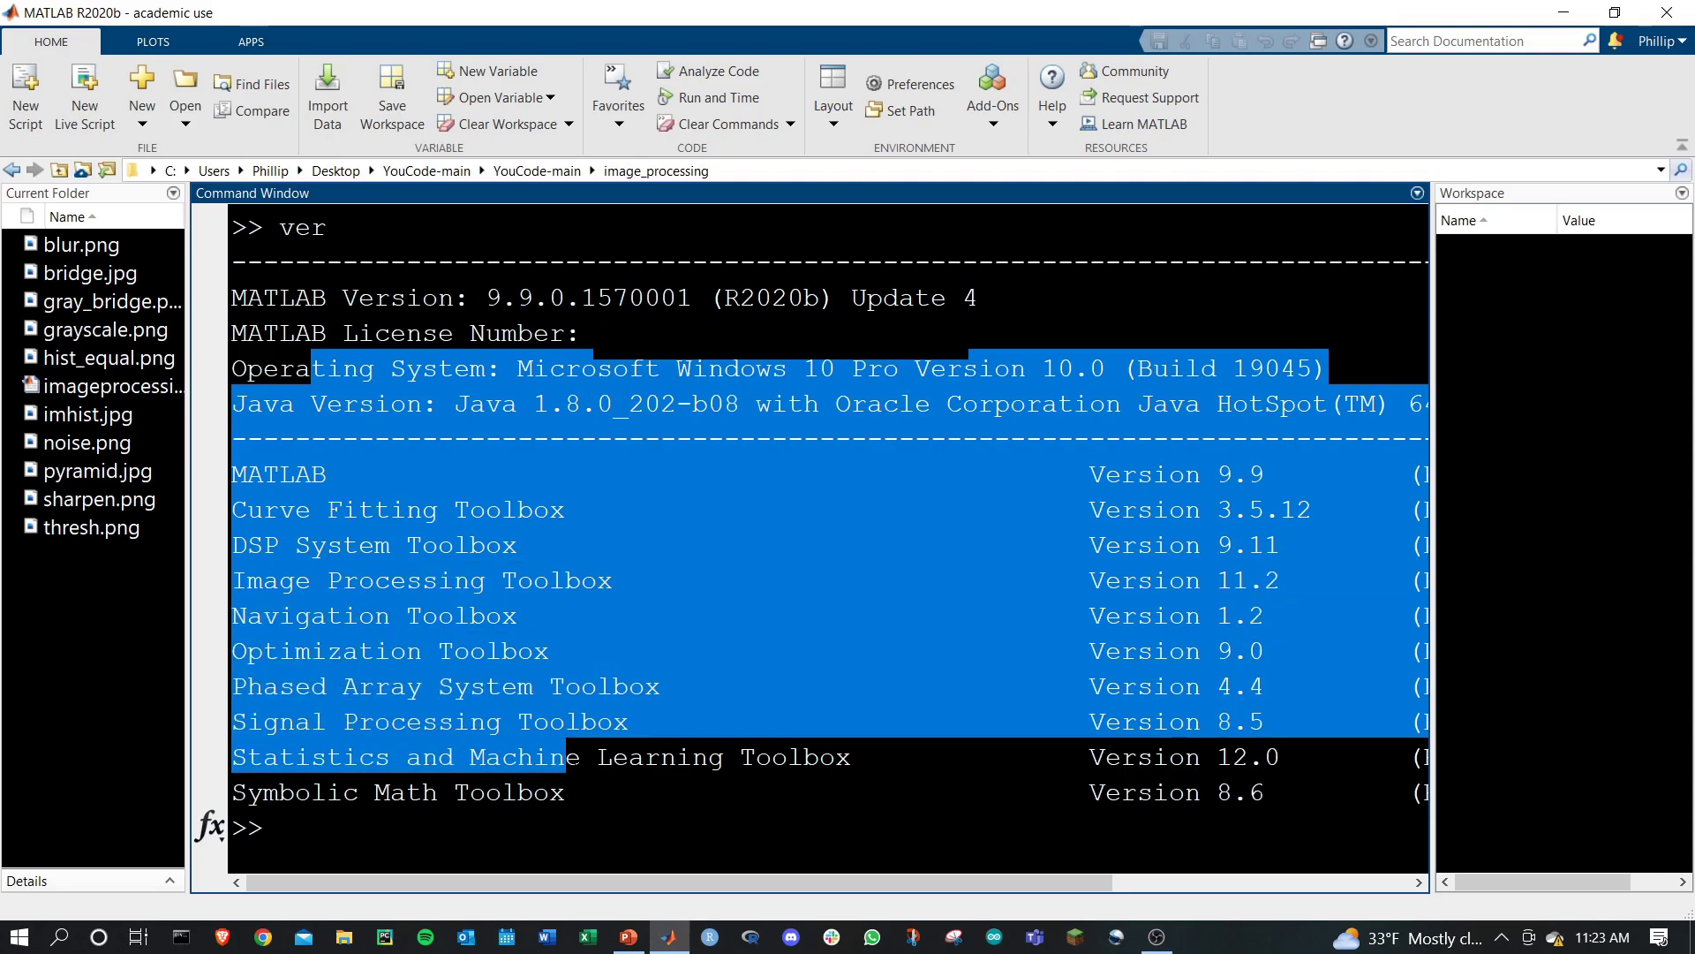
# Step: Deselect the ver output and clear the Command Window to an empty prompt
pyautogui.click(579, 792)
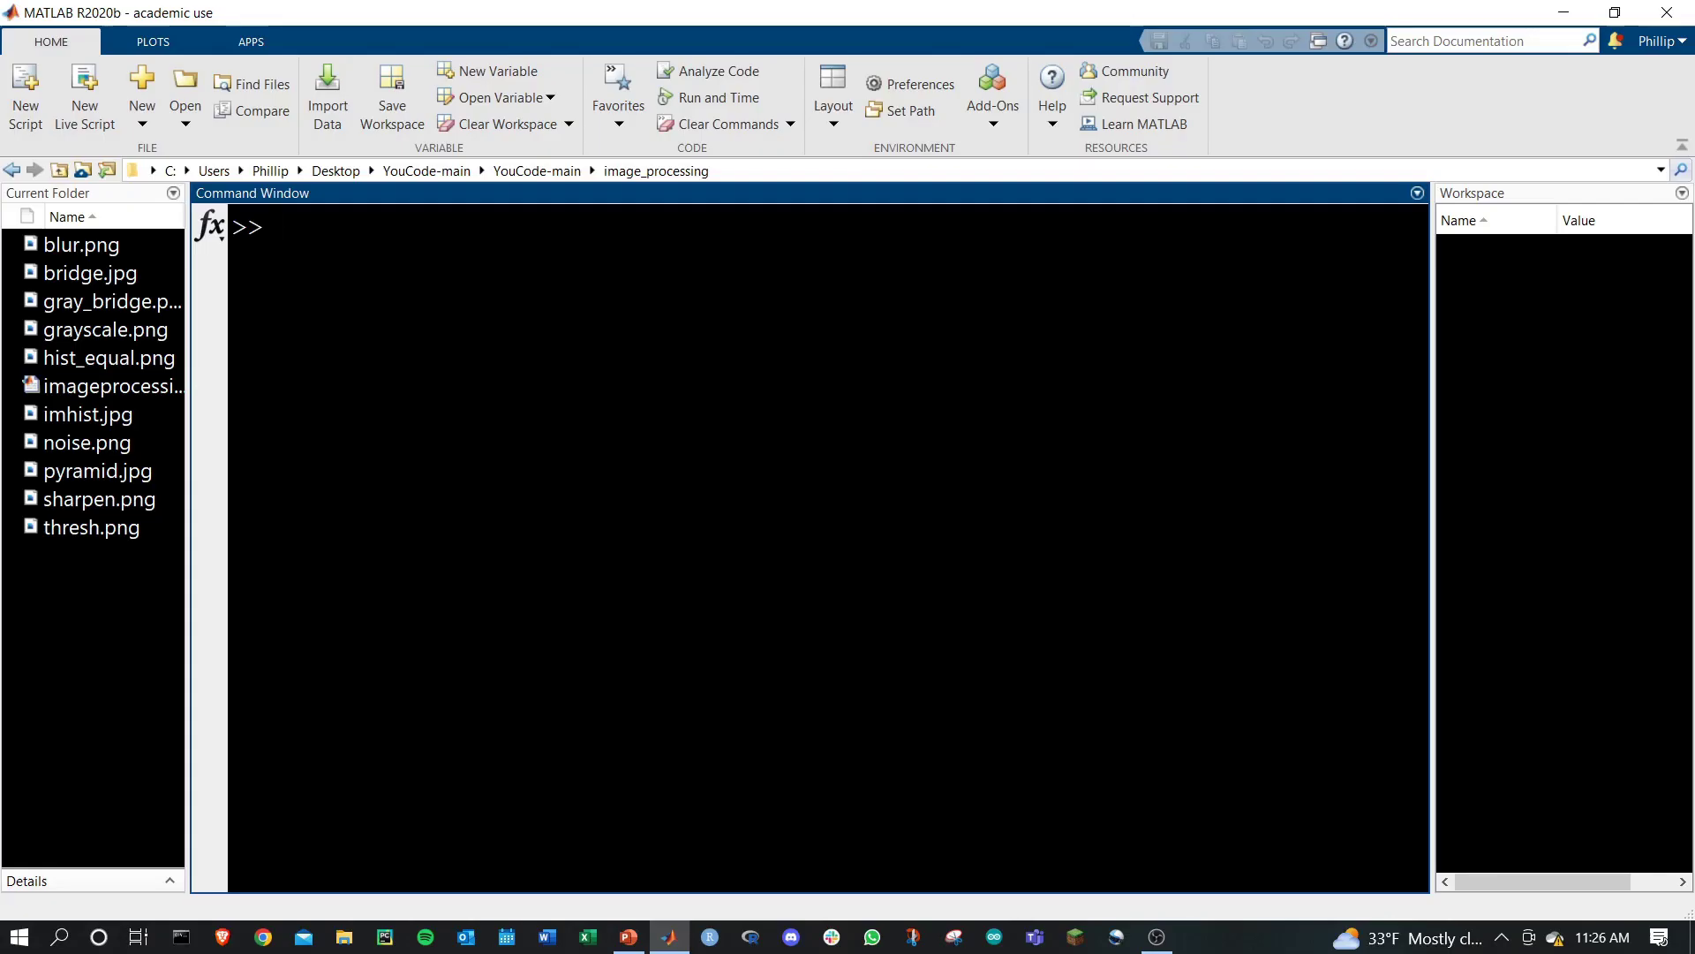
# Step: Use Help > Check for Updates to show the available R2020b Update 8
pyautogui.click(1048, 129)
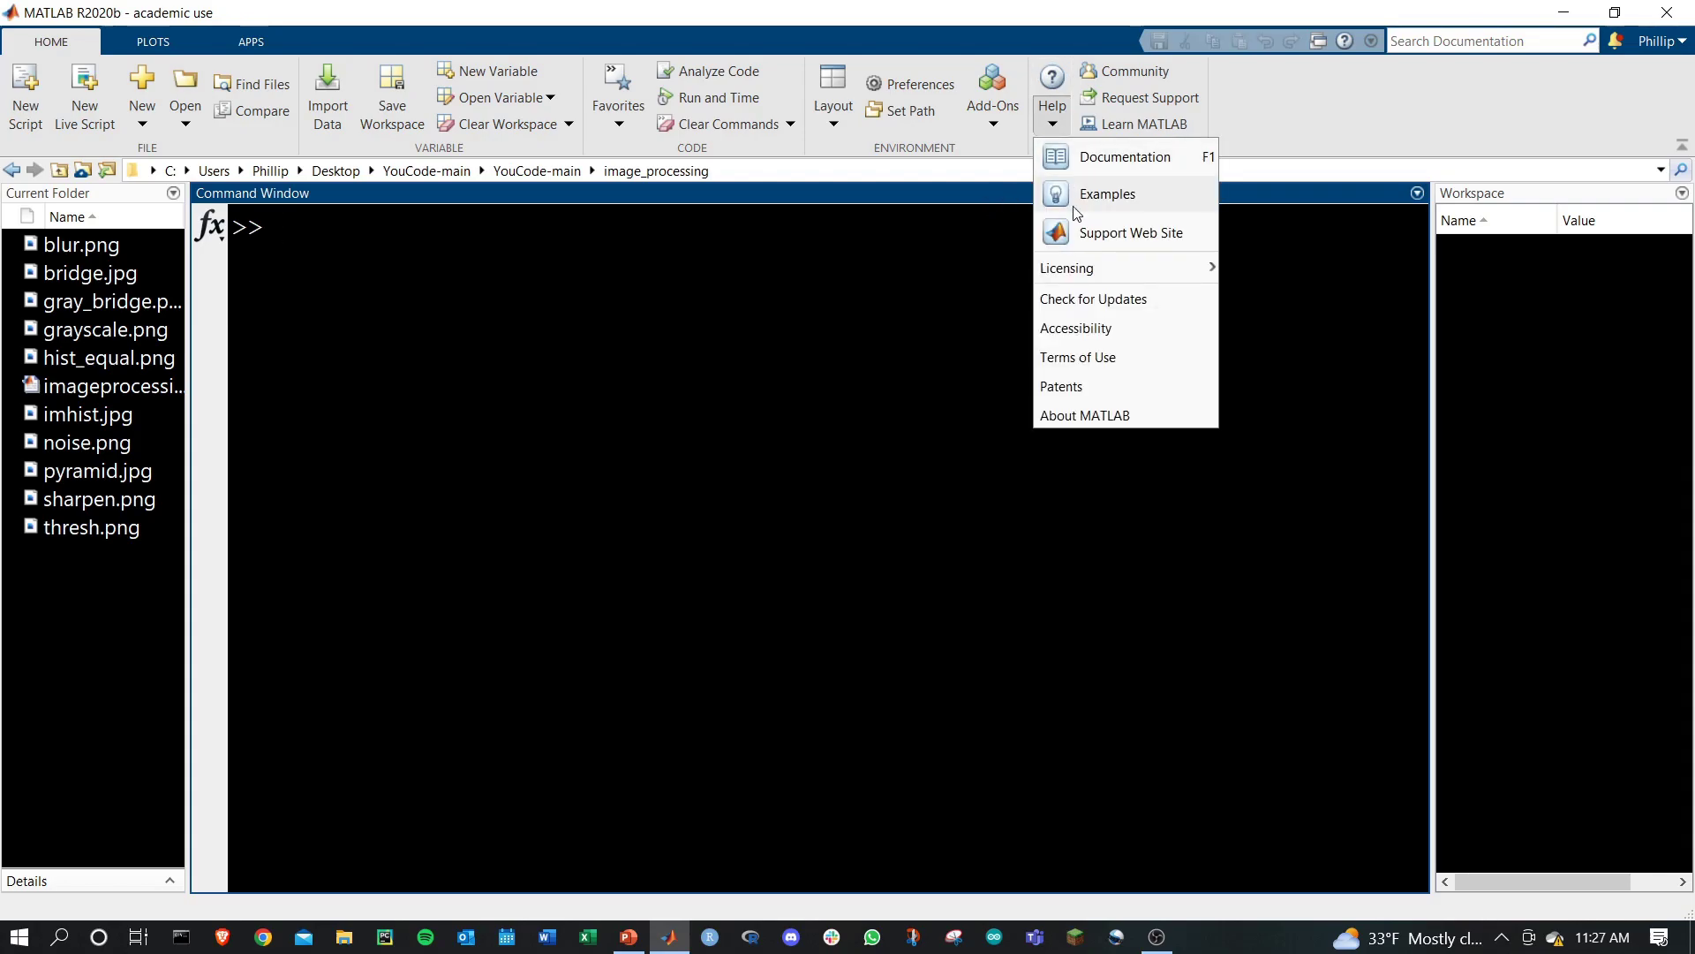
pyautogui.click(1083, 305)
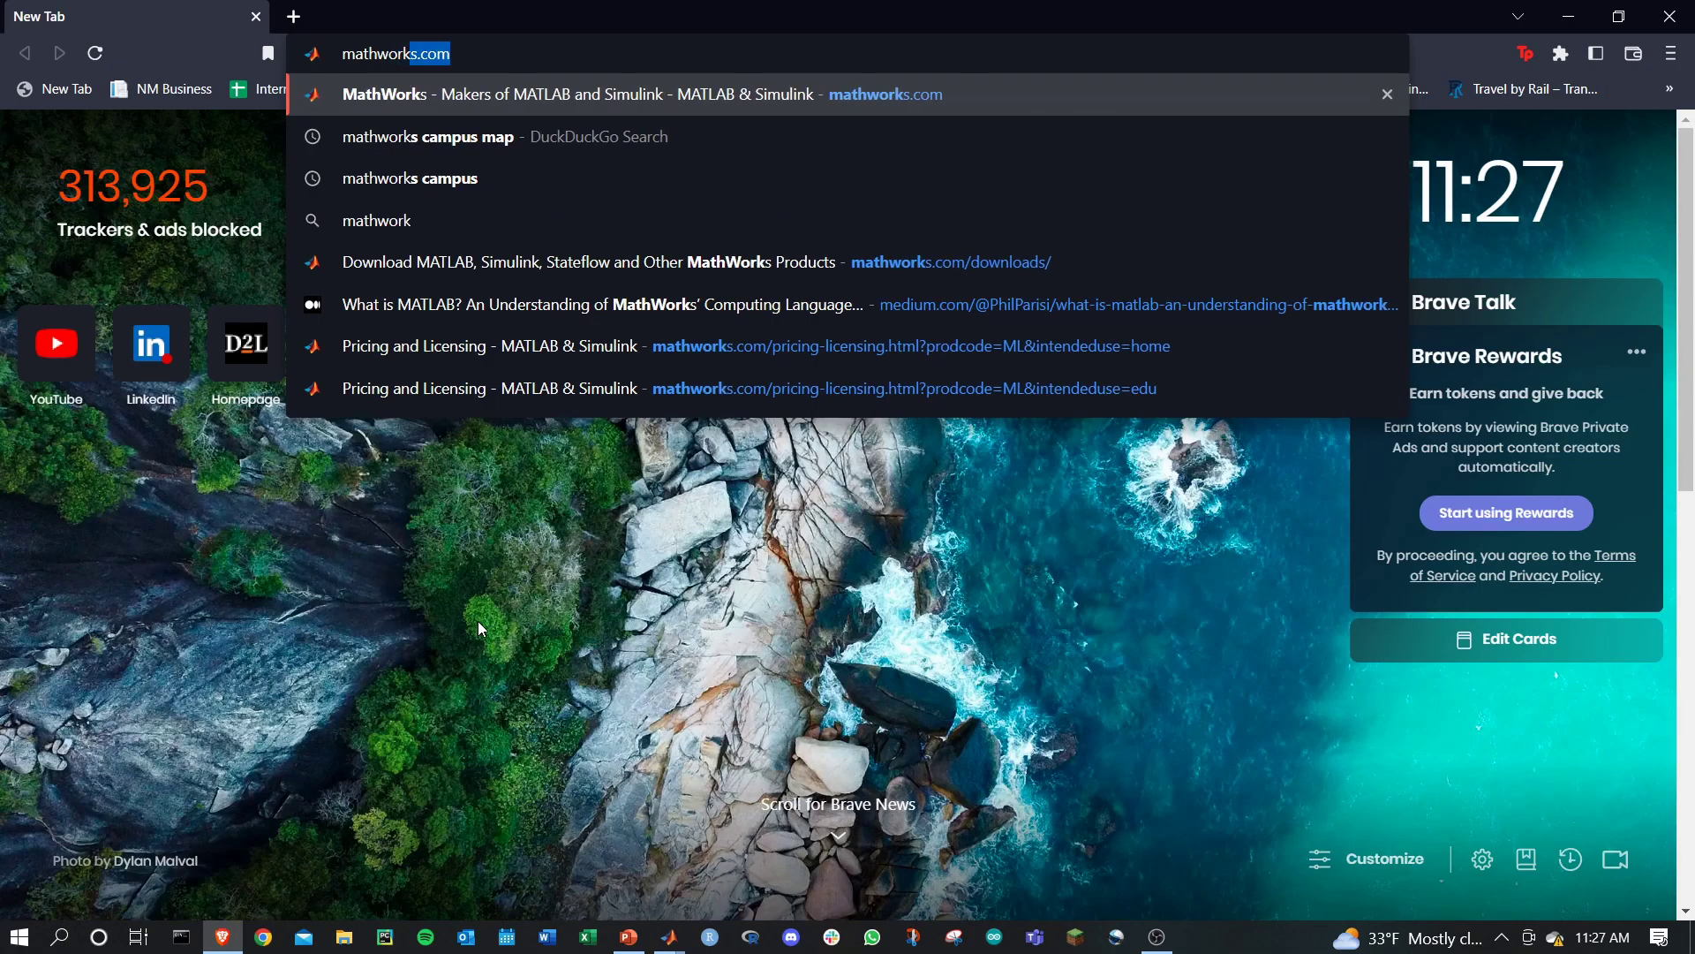
# Step: Load mathworks.com and open the MATLAB product page from the apps grid
pyautogui.press('Return')
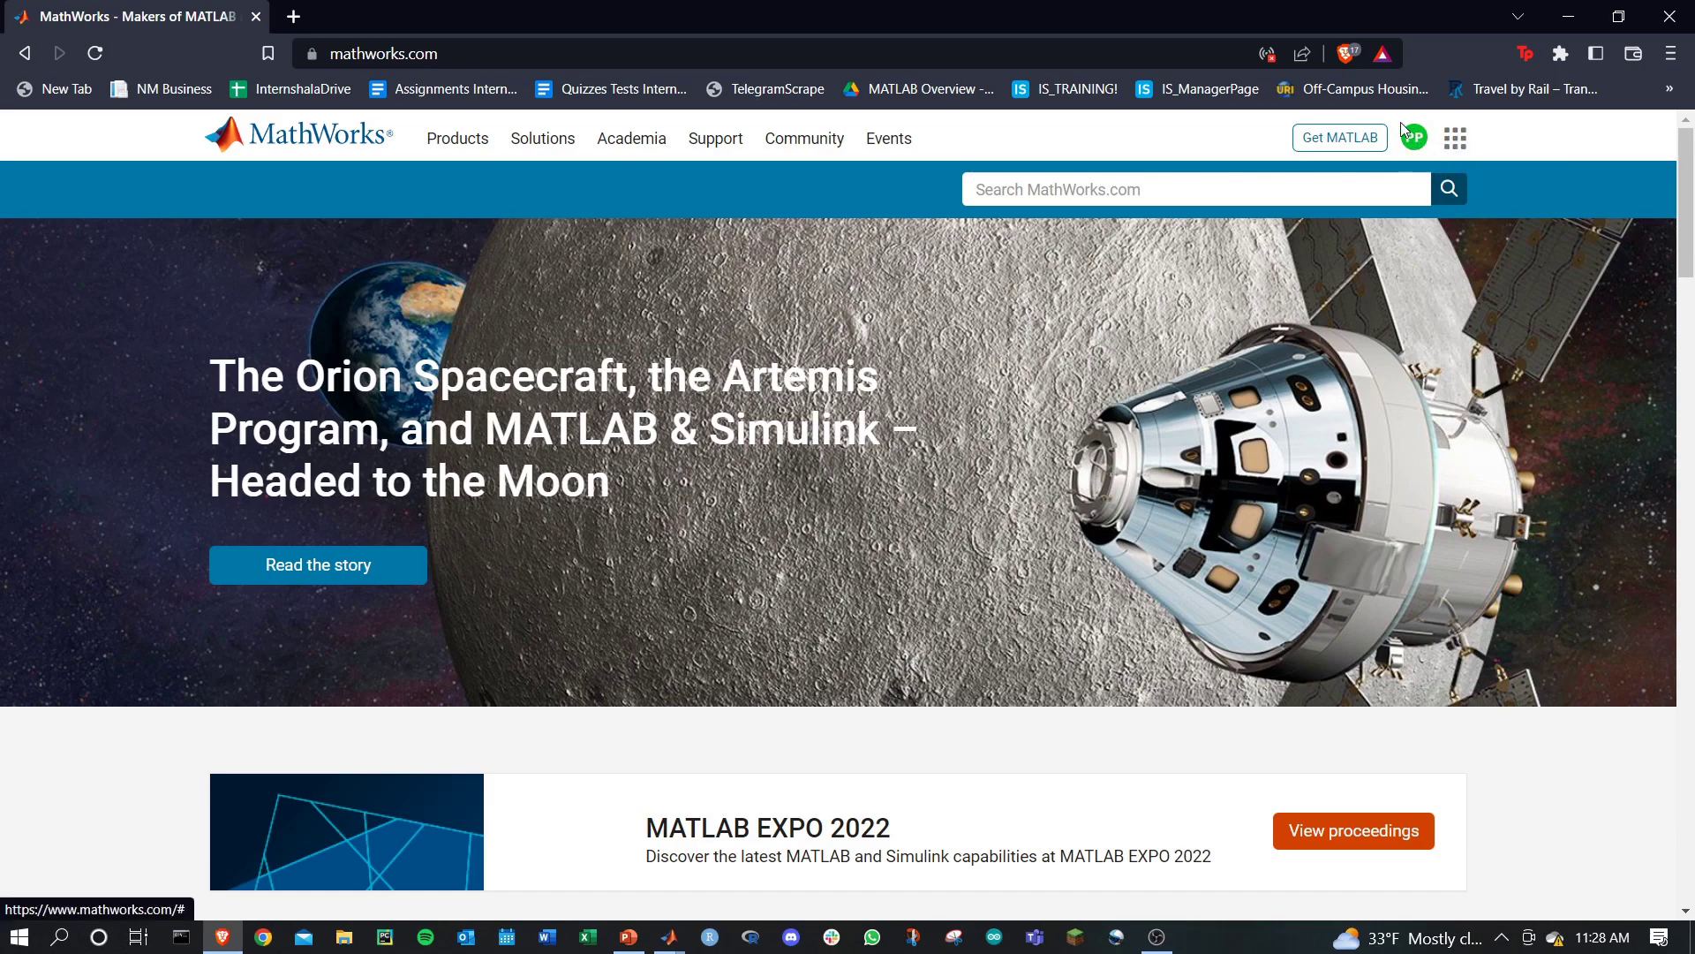
pyautogui.click(1455, 138)
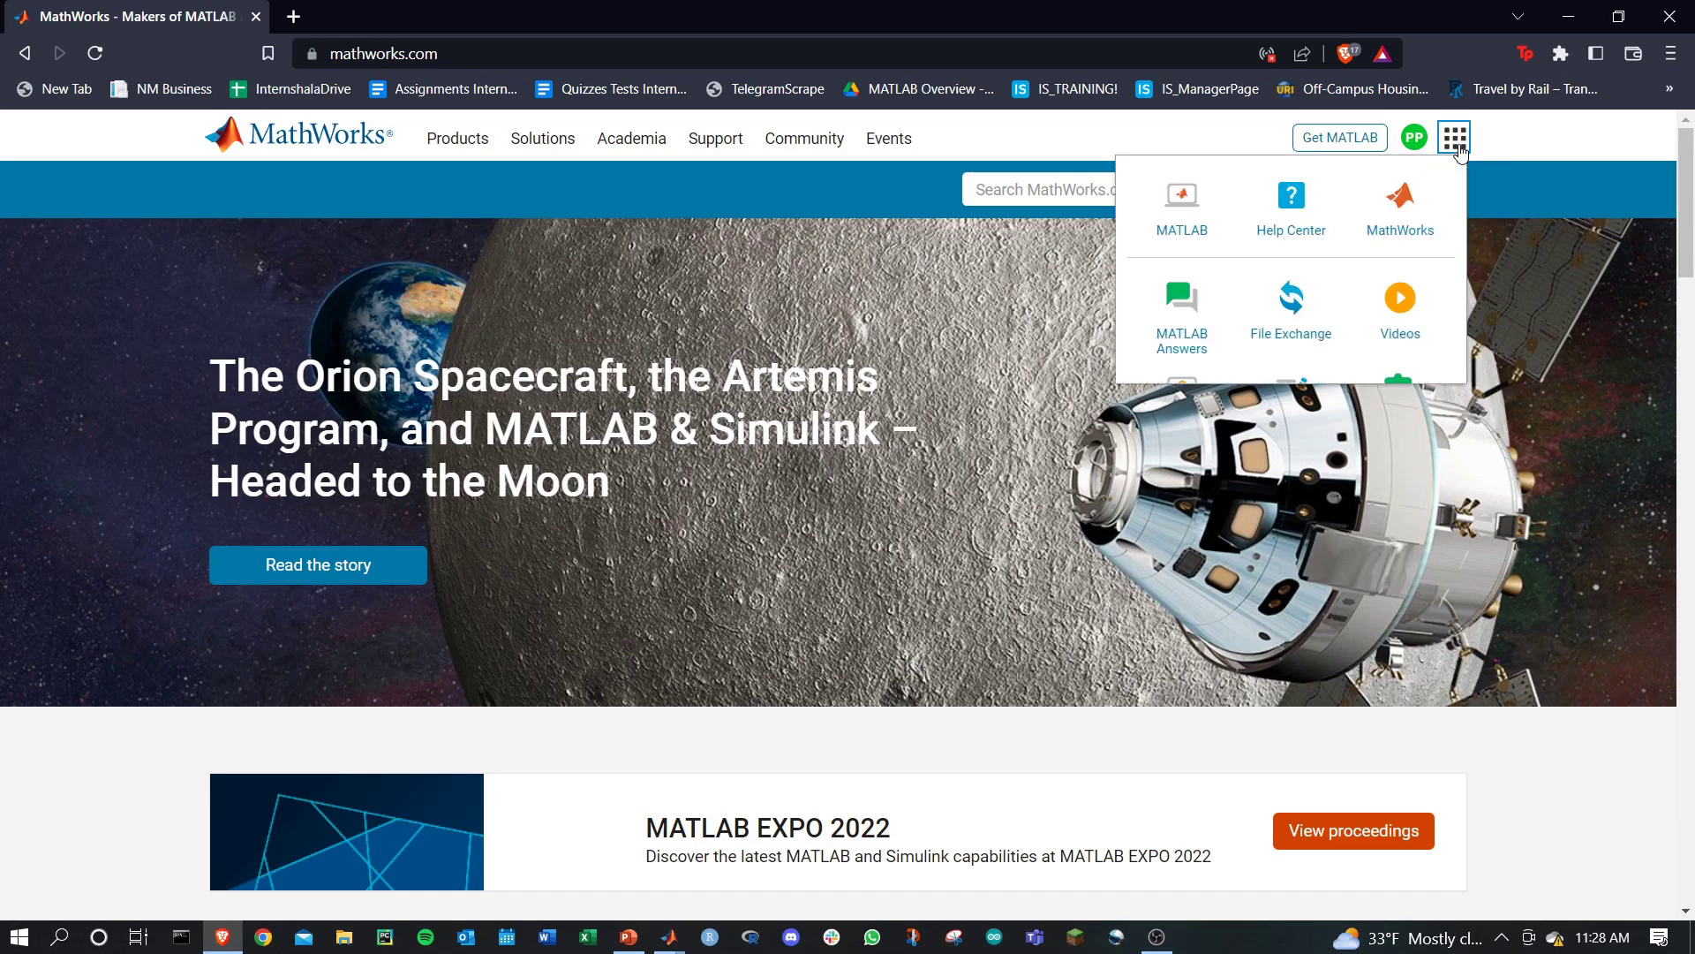
pyautogui.click(1181, 204)
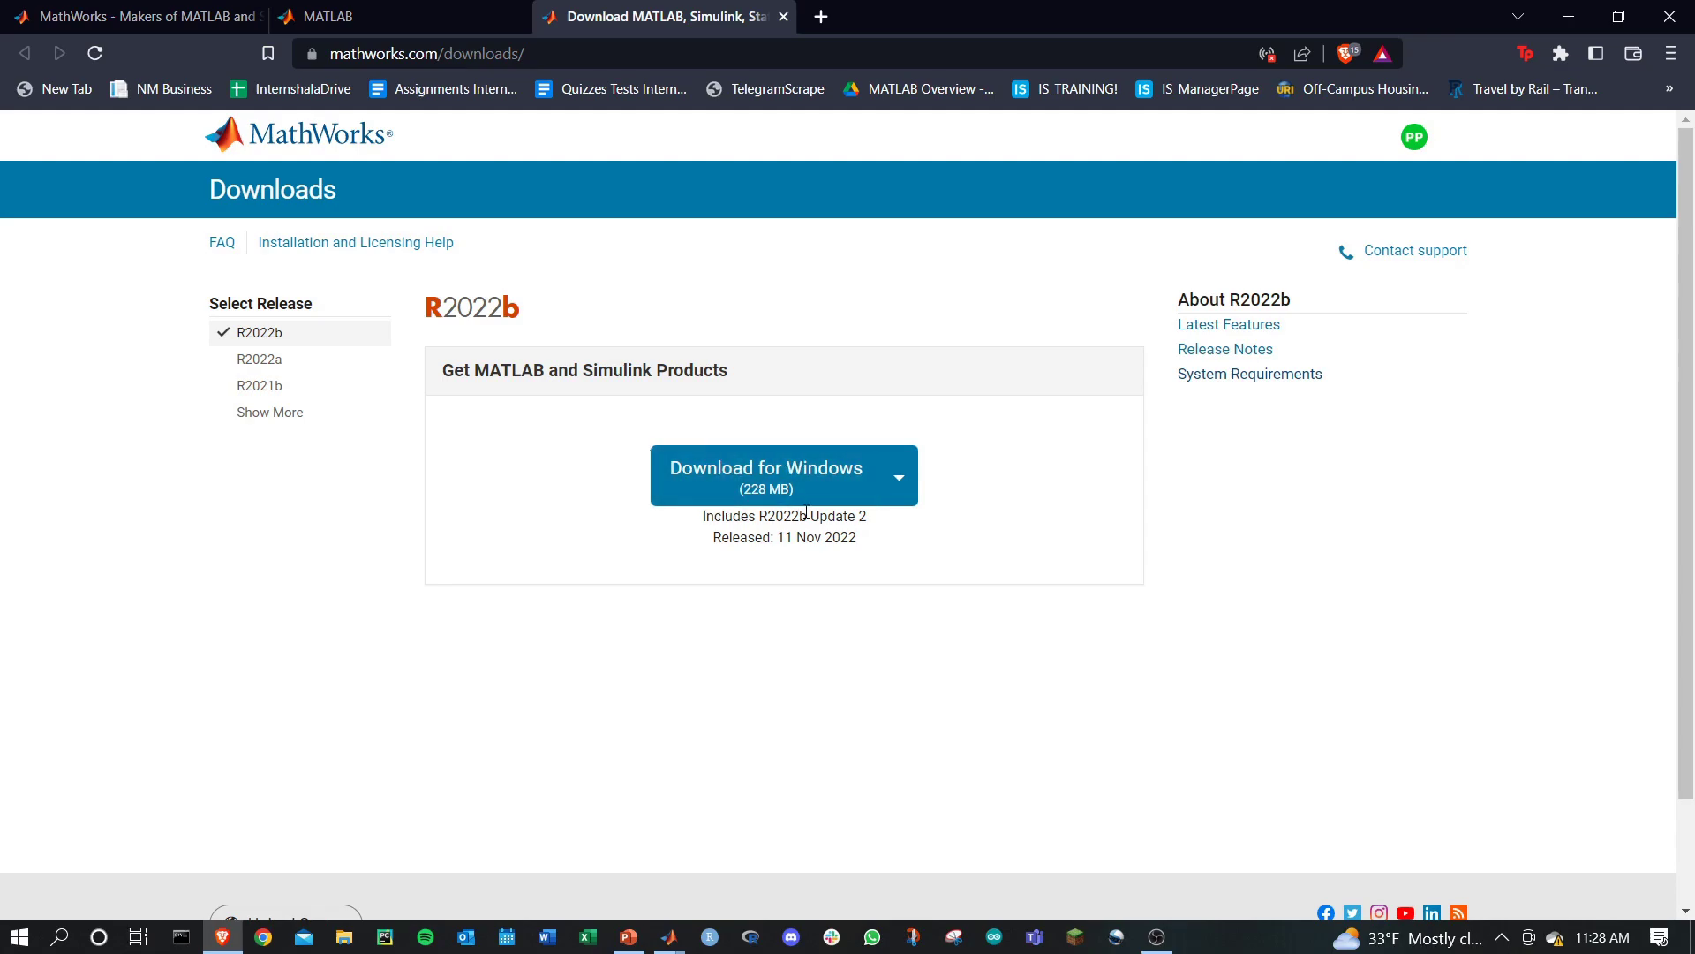
# Step: Expand the release list with Show More and return to the R2022b Downloads tab
pyautogui.click(270, 411)
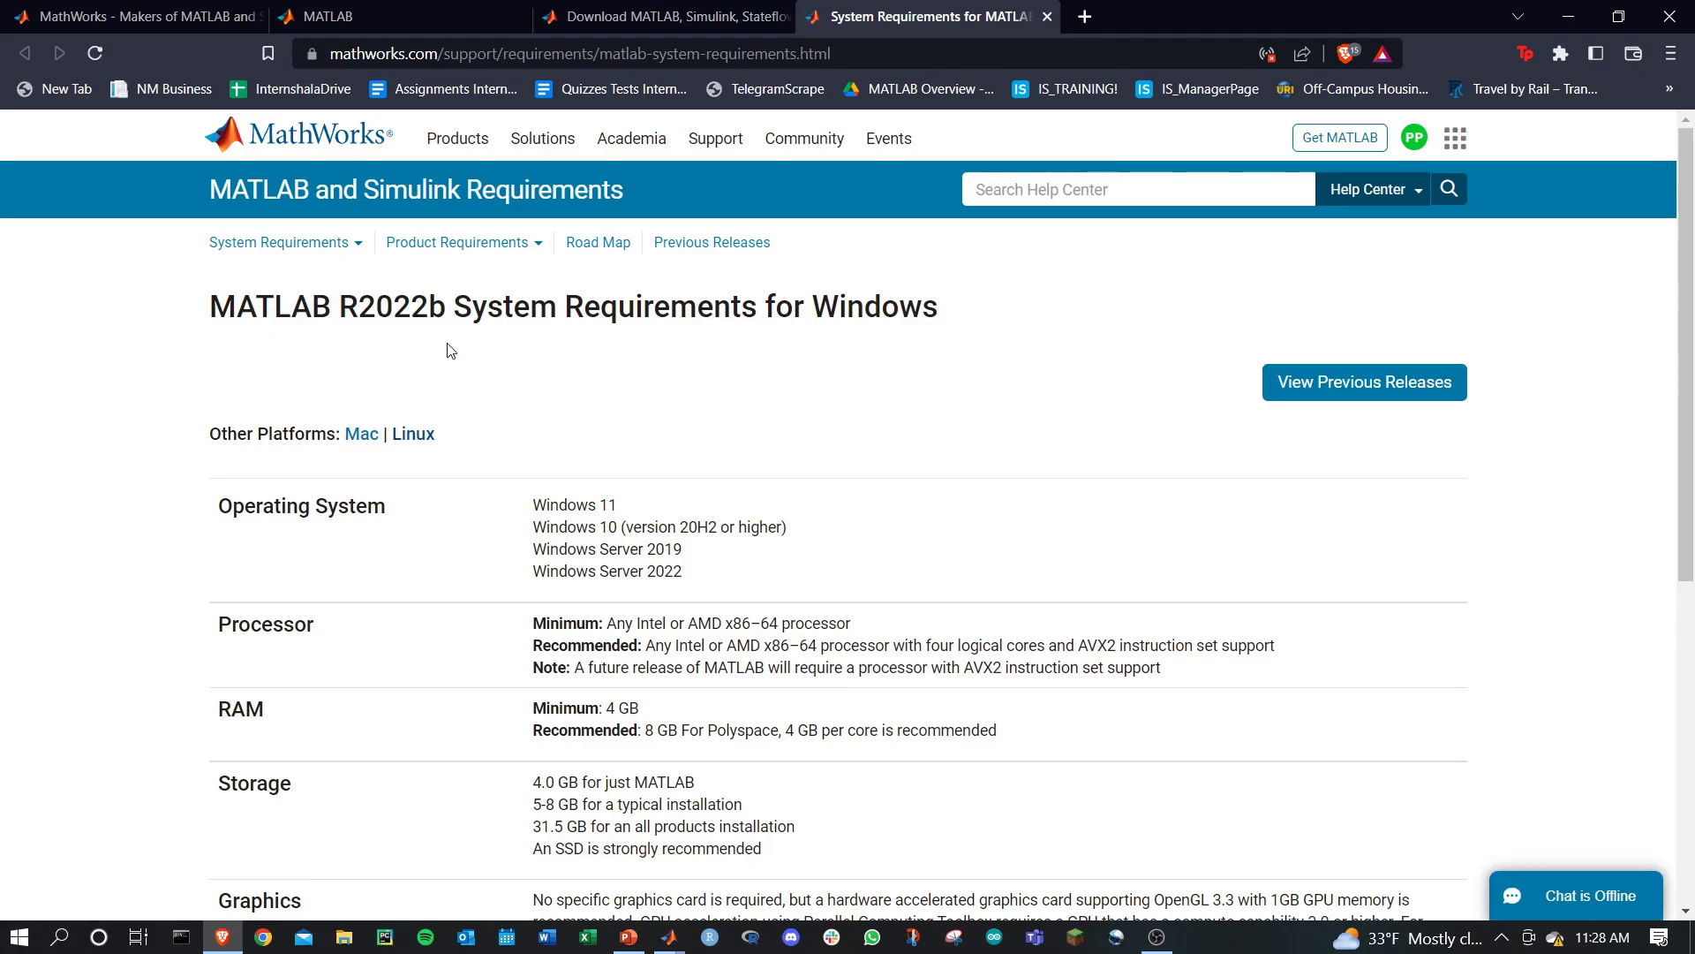
pyautogui.scroll(-1, 531, 451)
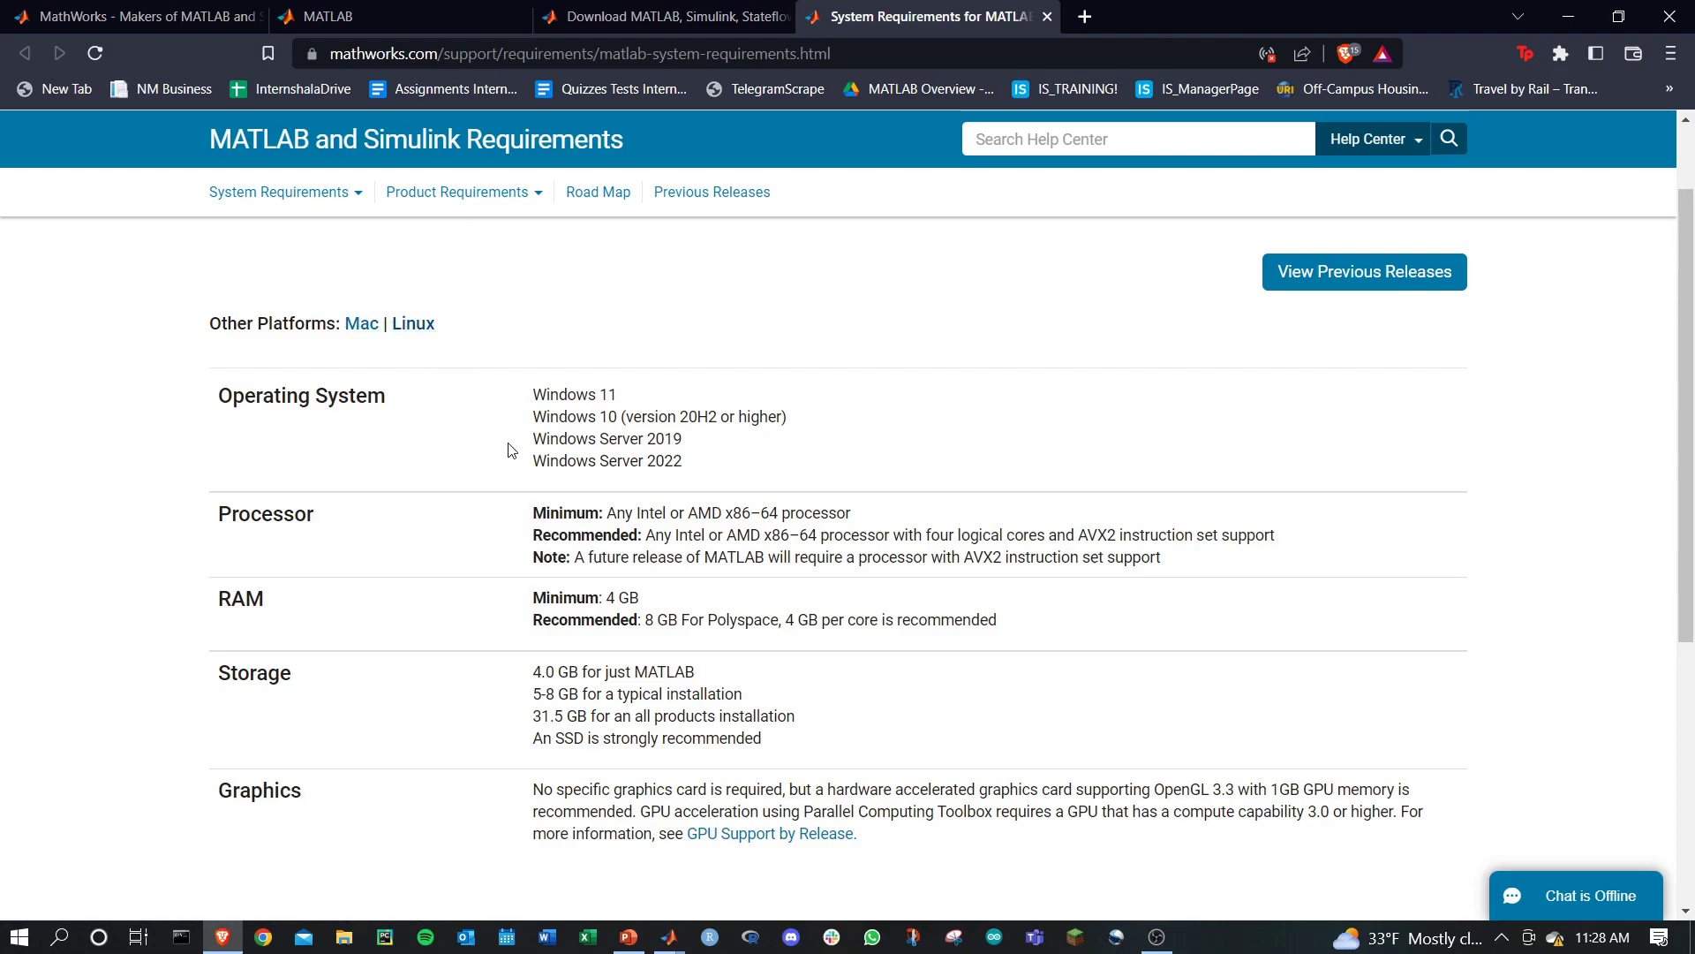
pyautogui.click(607, 17)
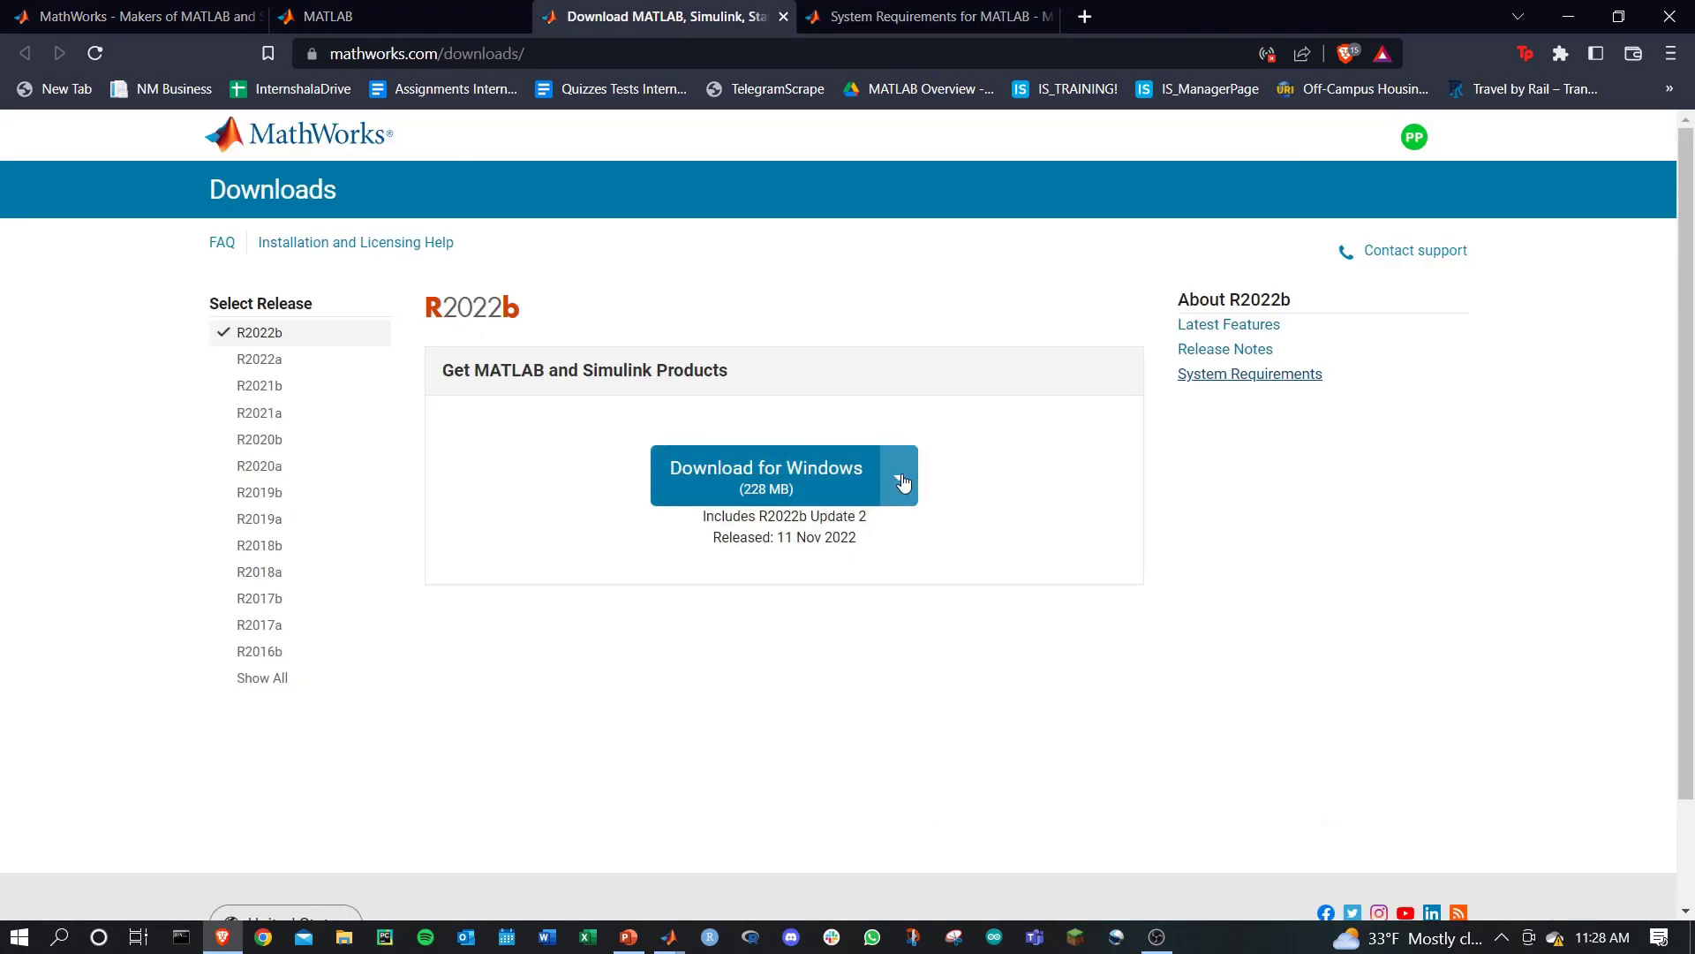
# Step: Check other-platform options, then save the 228 MB Windows R2022b installer to Downloads
pyautogui.click(902, 479)
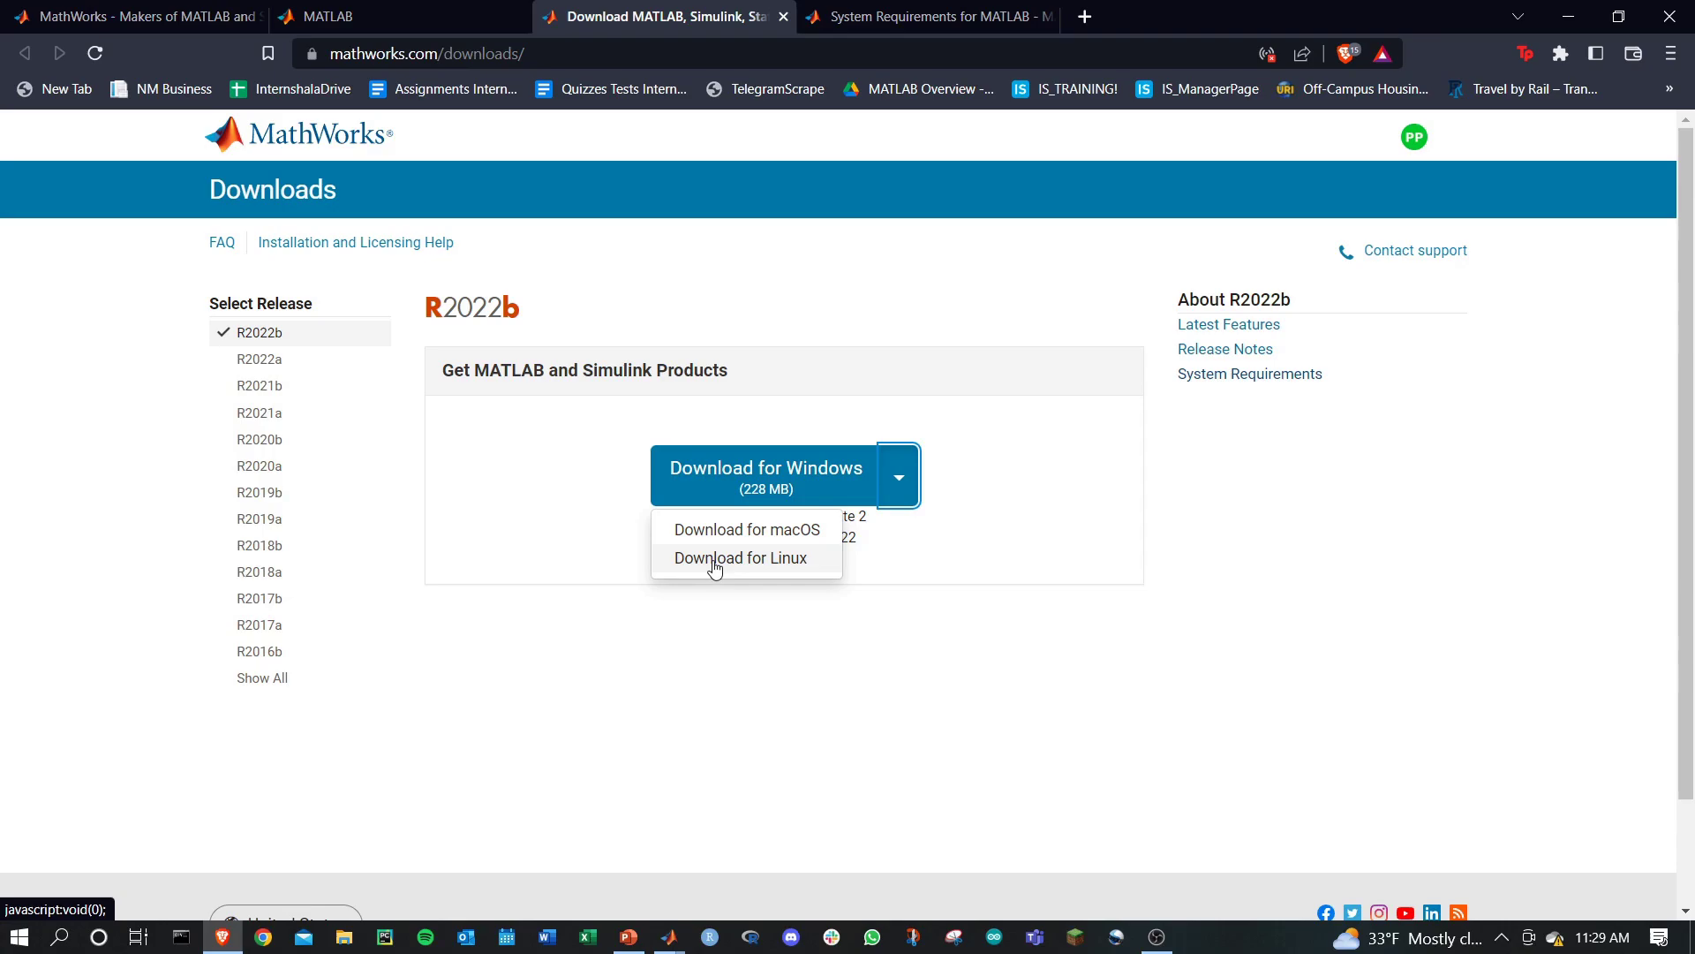
pyautogui.click(984, 558)
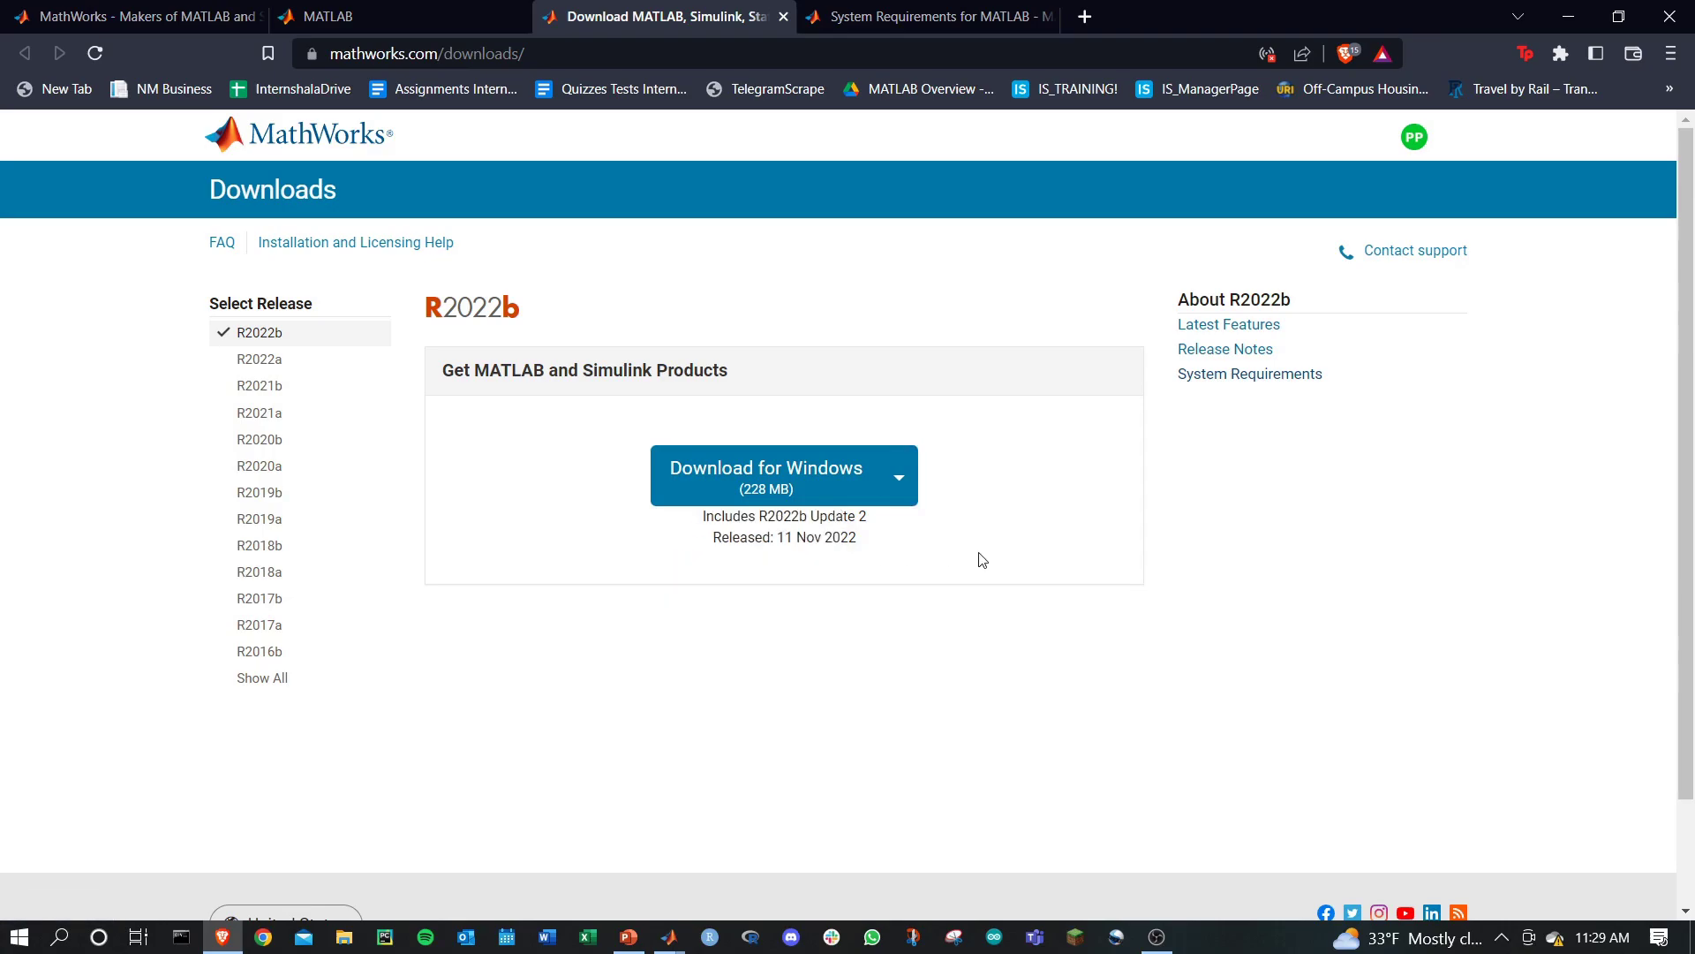
pyautogui.click(687, 493)
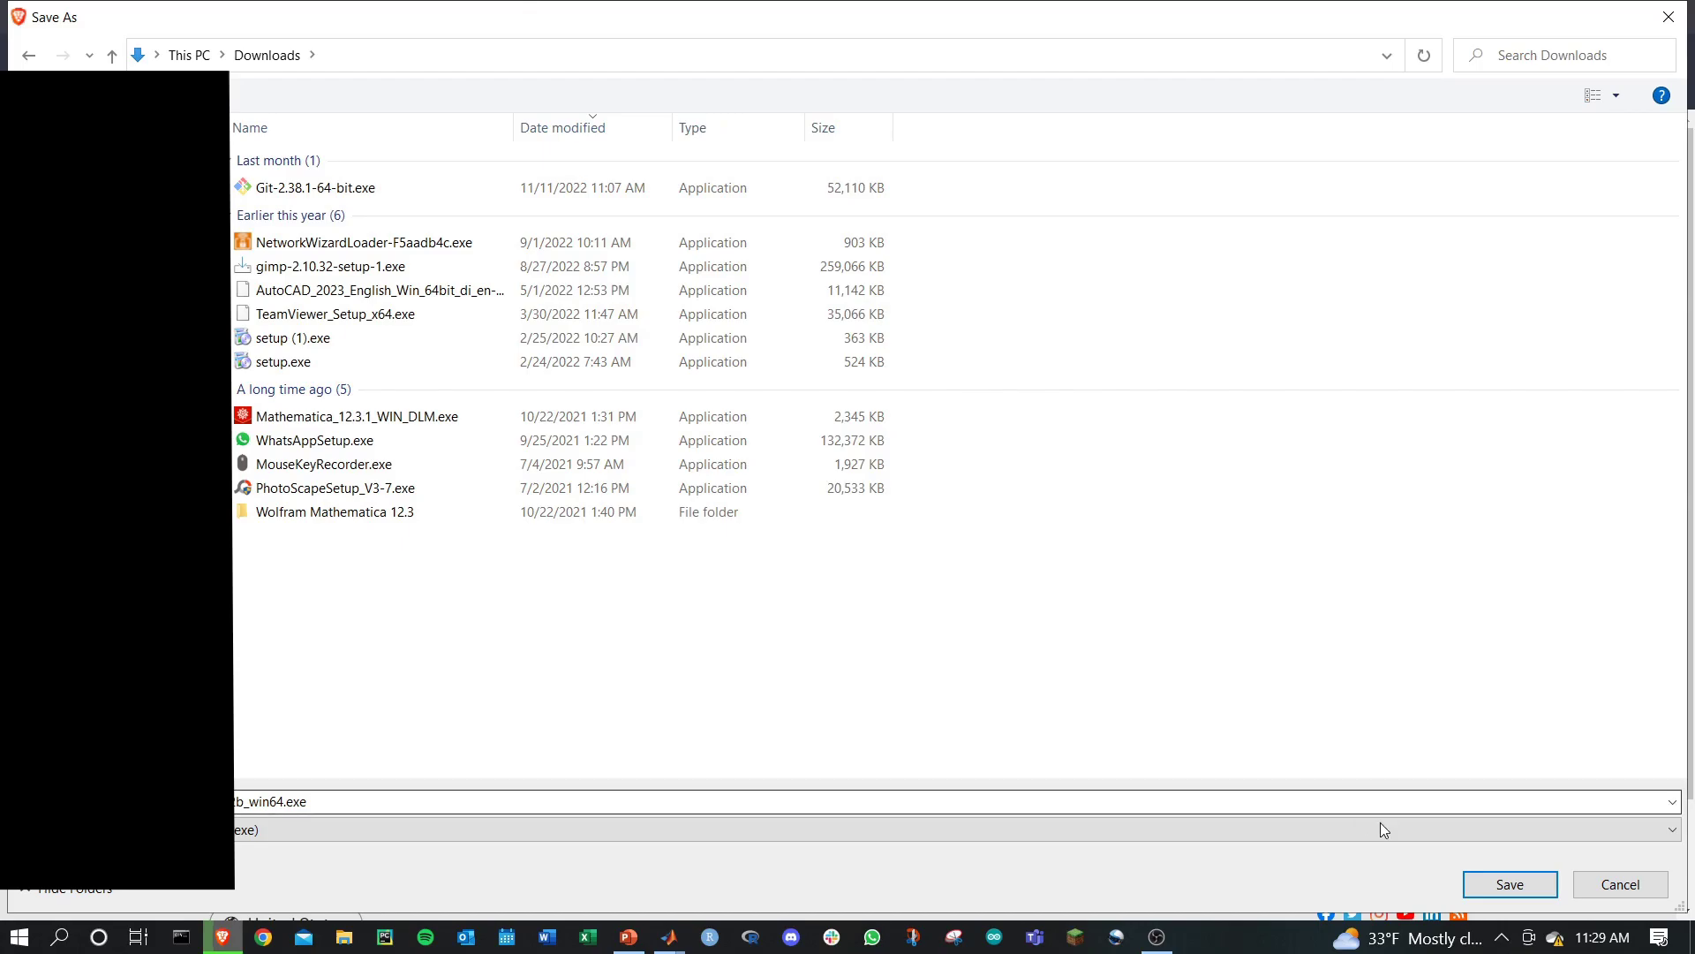
pyautogui.click(1509, 884)
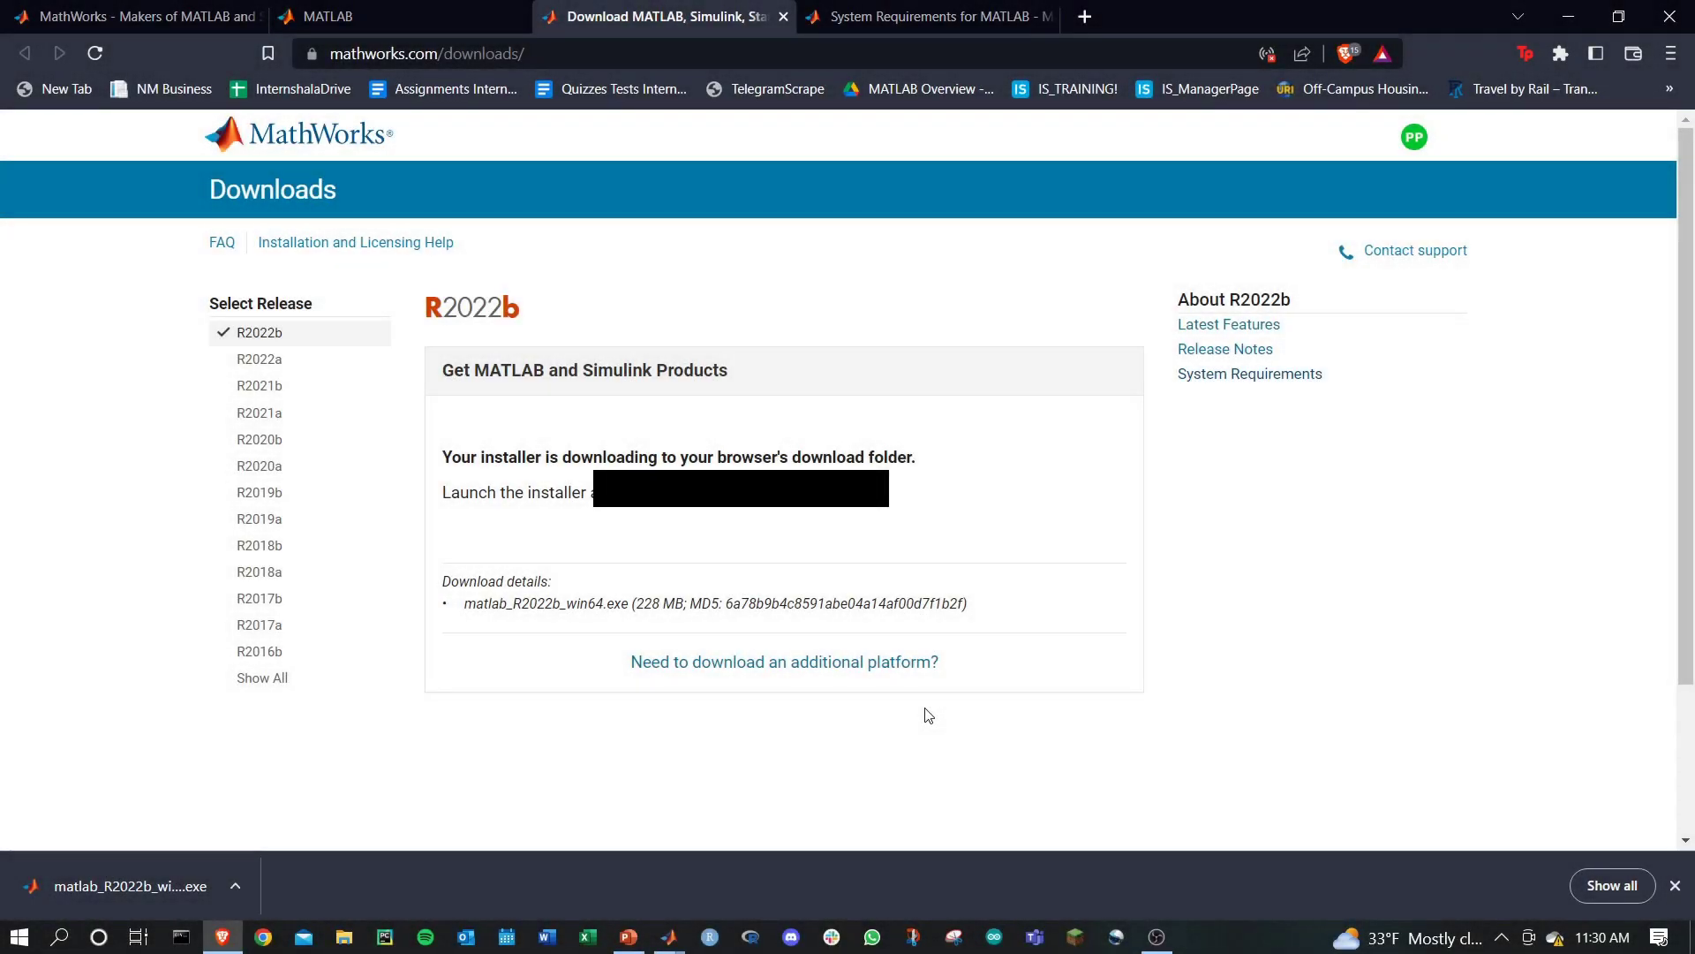
# Step: Launch matlab_R2022b_win64.exe from the browser download bar
pyautogui.click(116, 887)
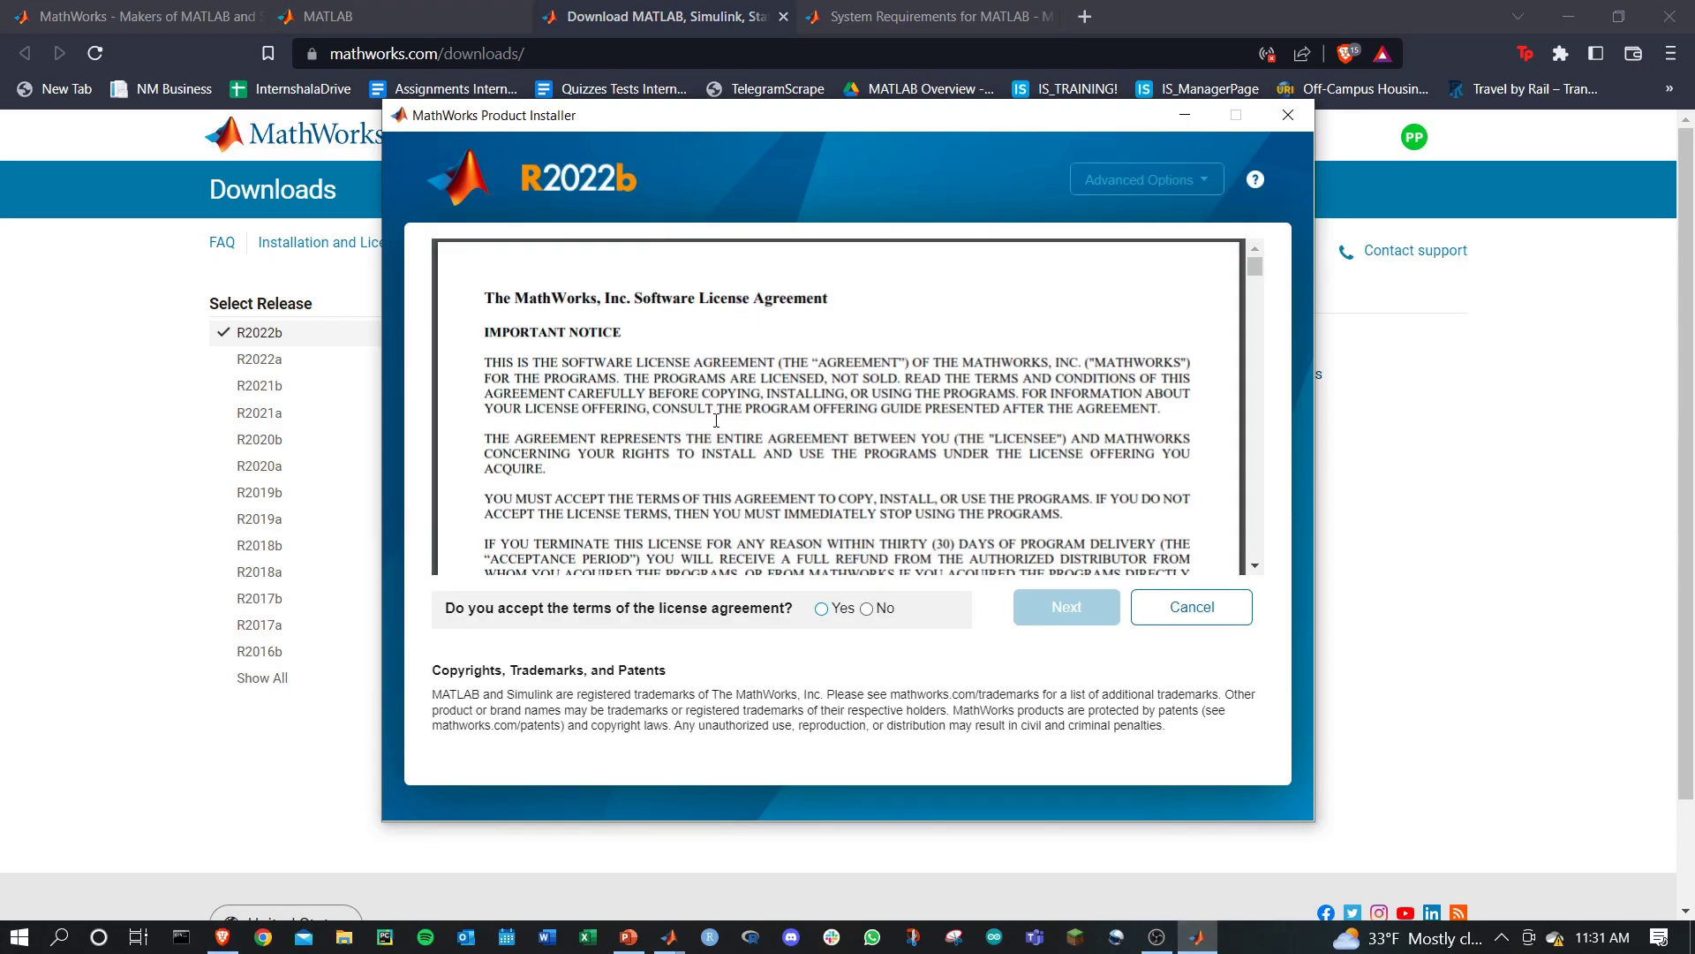
# Step: Accept the license, keep the listed license, user and default destination, then view running MATLAB windows
pyautogui.click(821, 607)
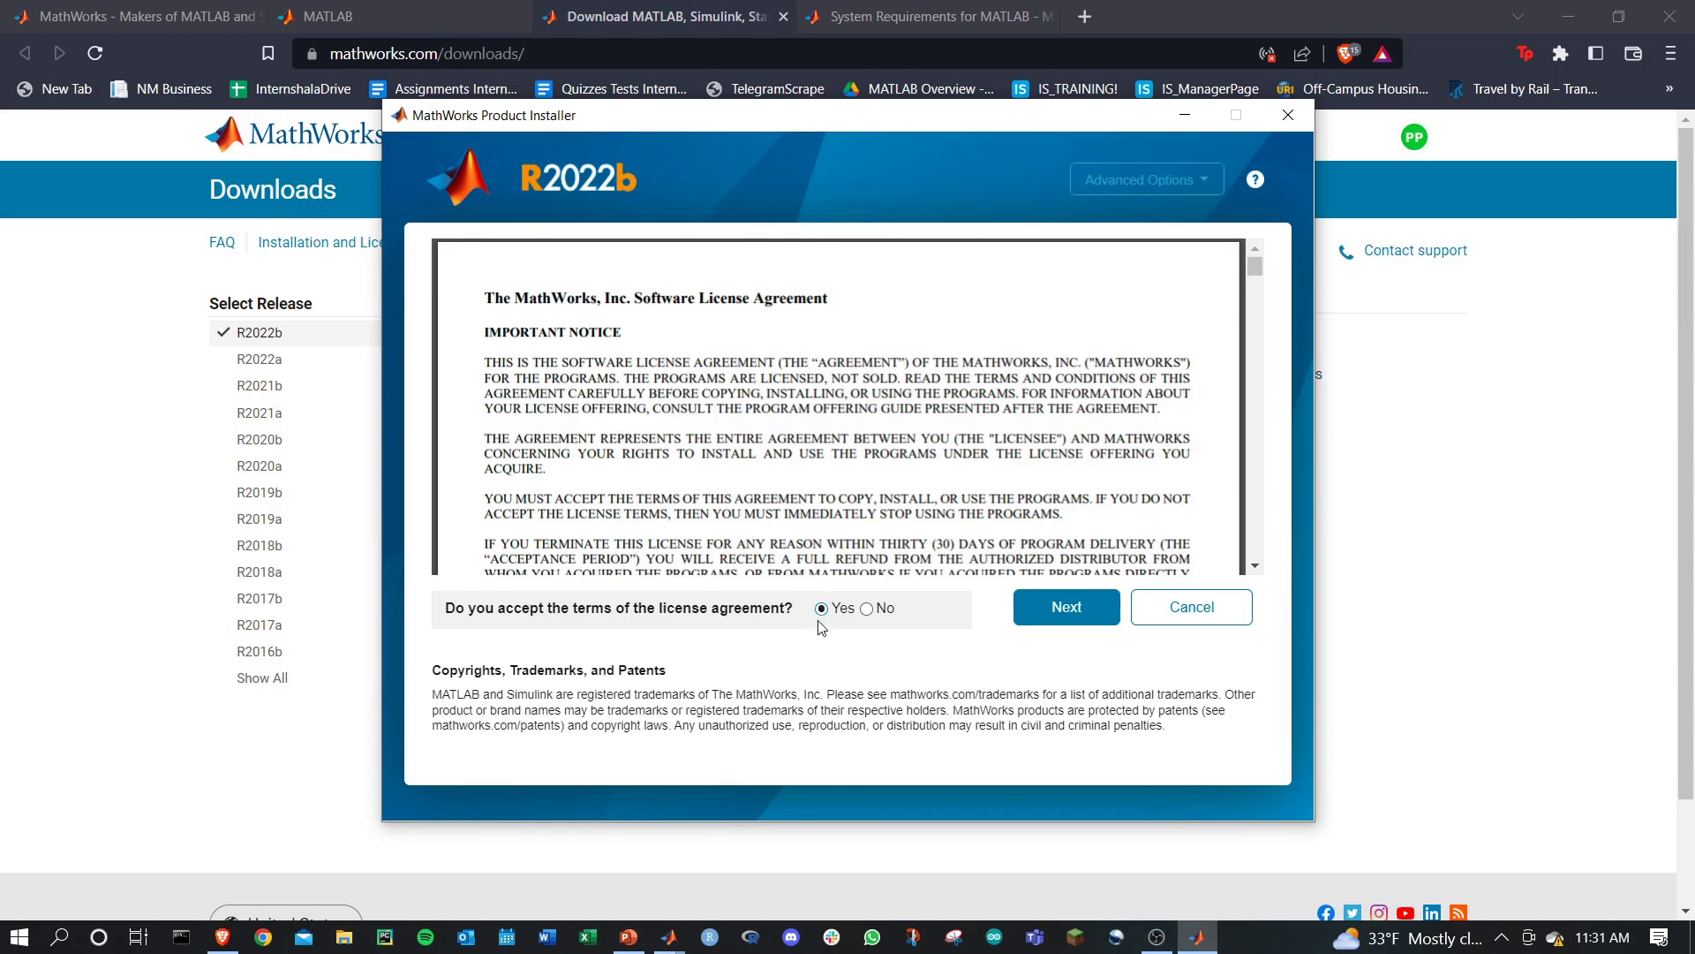
pyautogui.click(1067, 607)
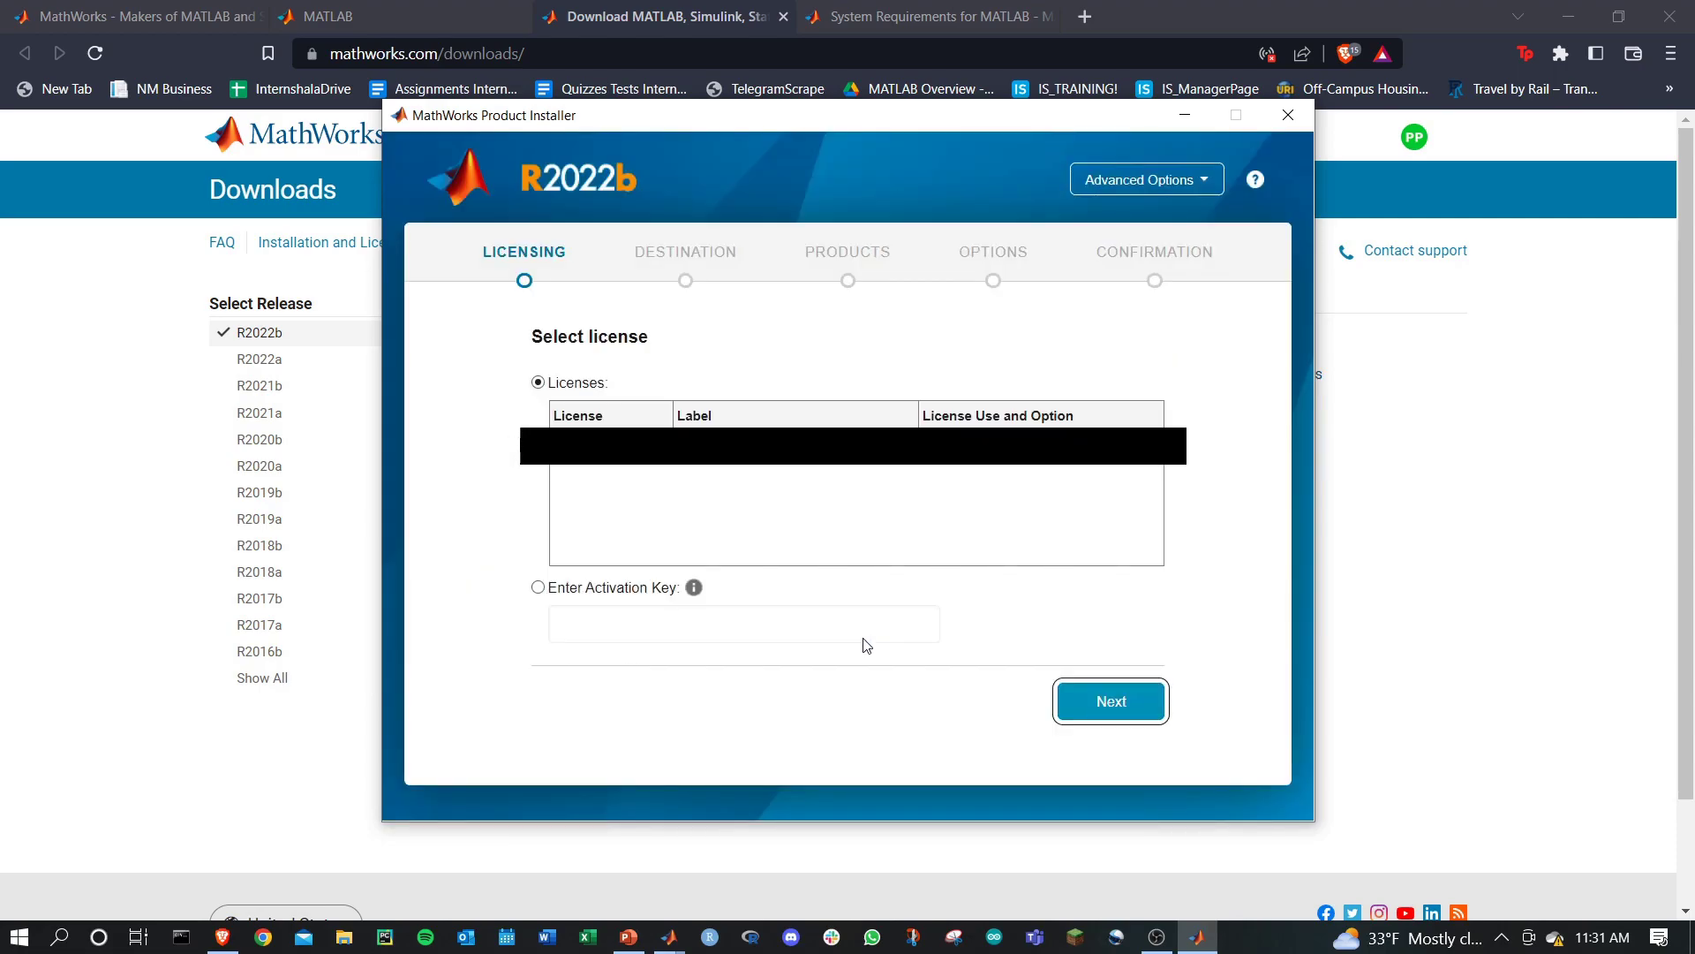
pyautogui.click(1087, 711)
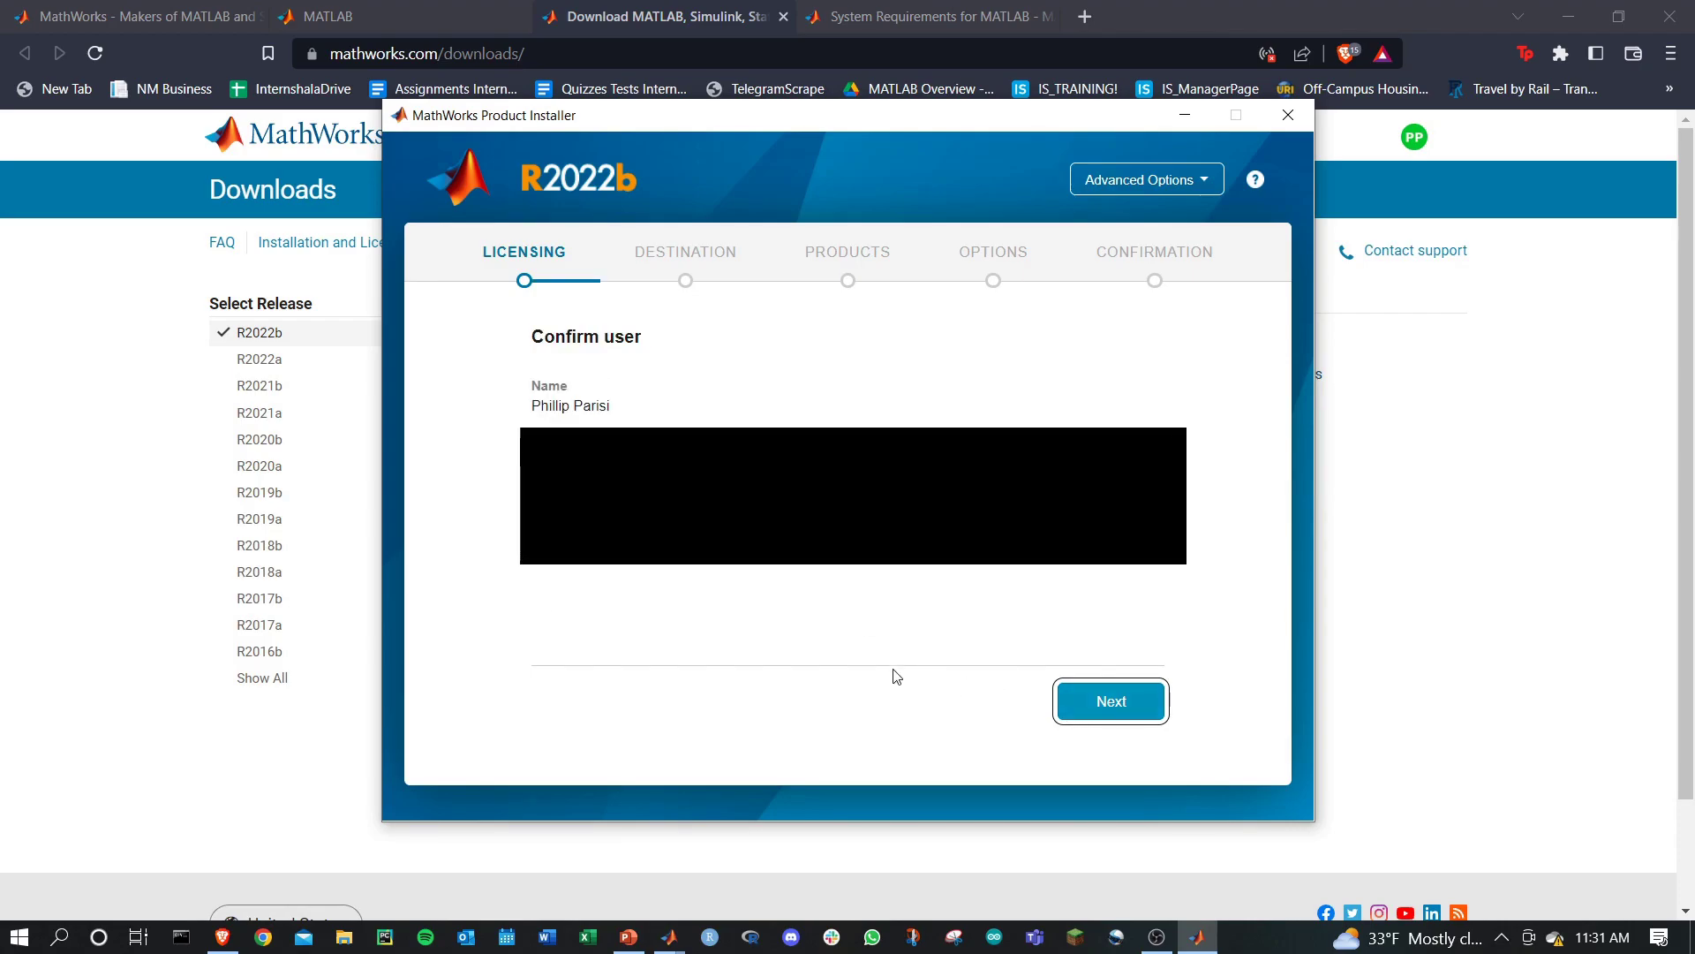
pyautogui.click(1093, 711)
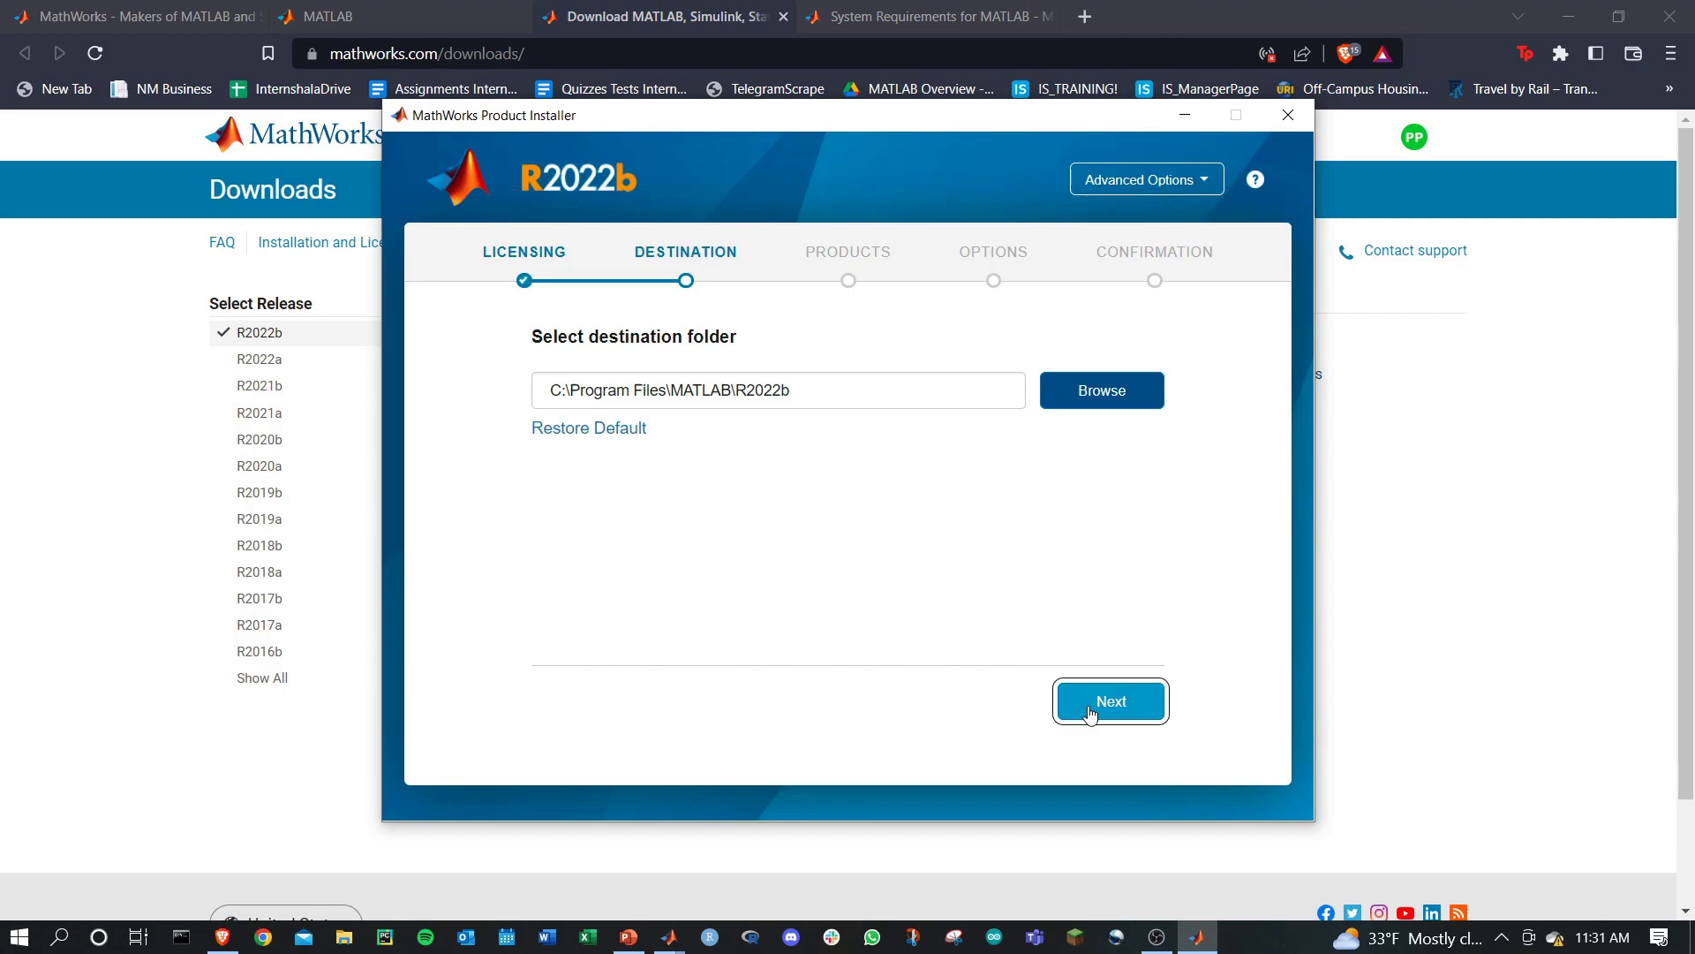
pyautogui.click(1089, 713)
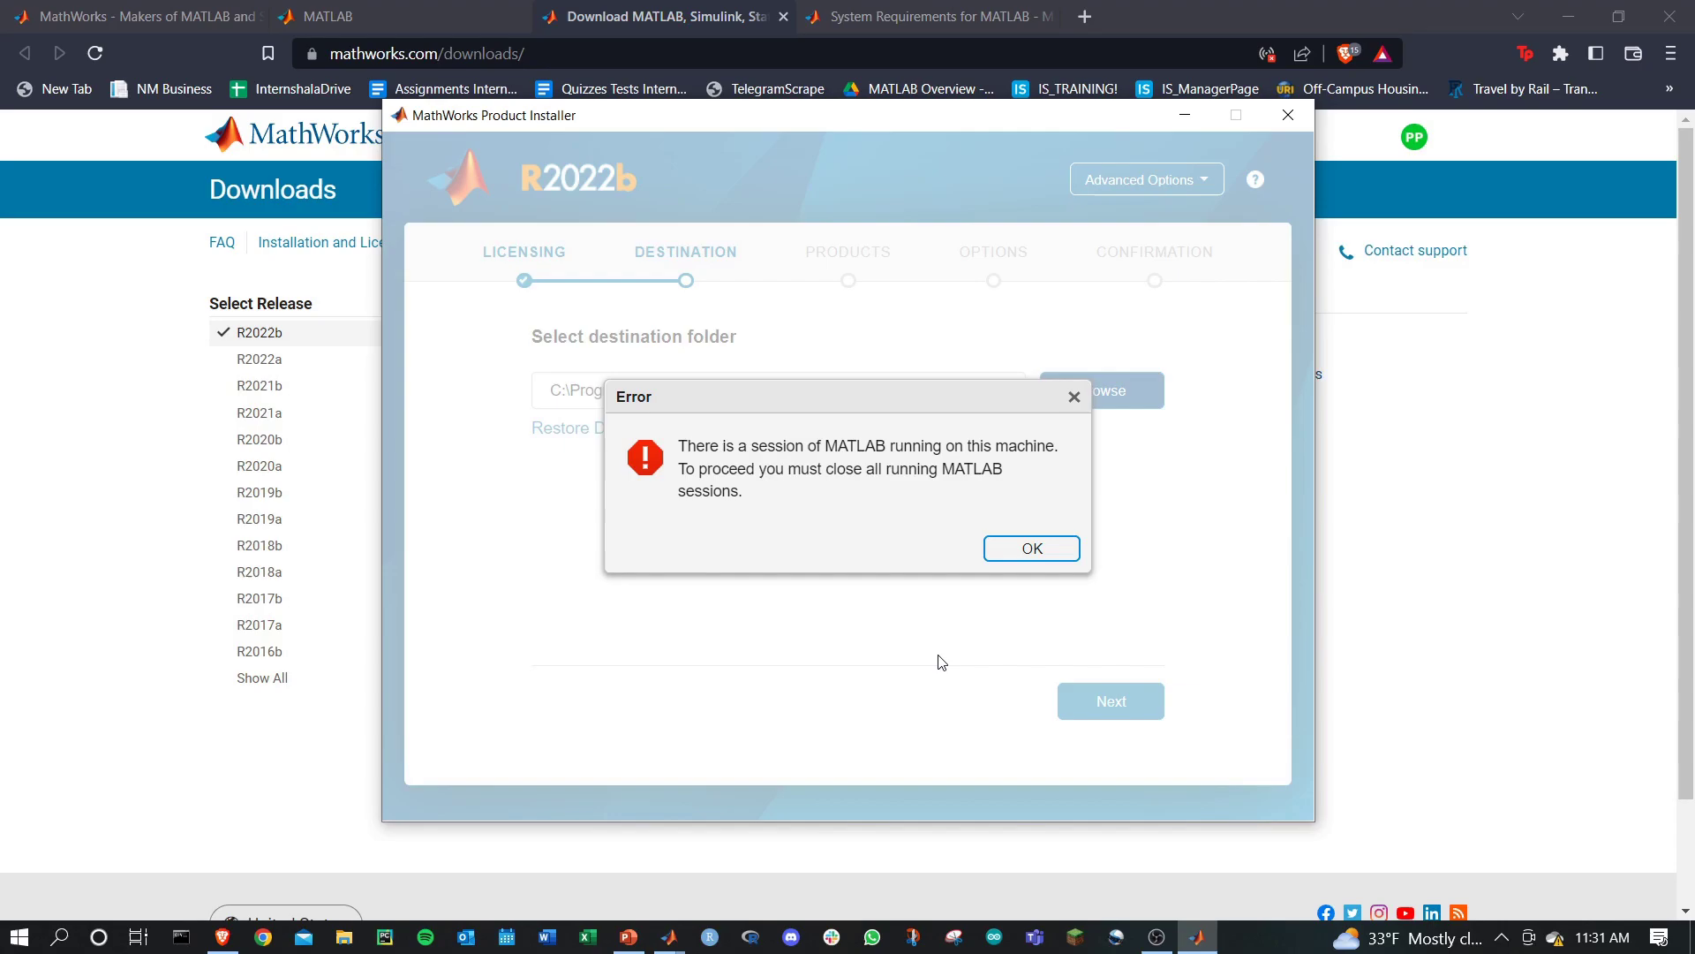
pyautogui.click(671, 939)
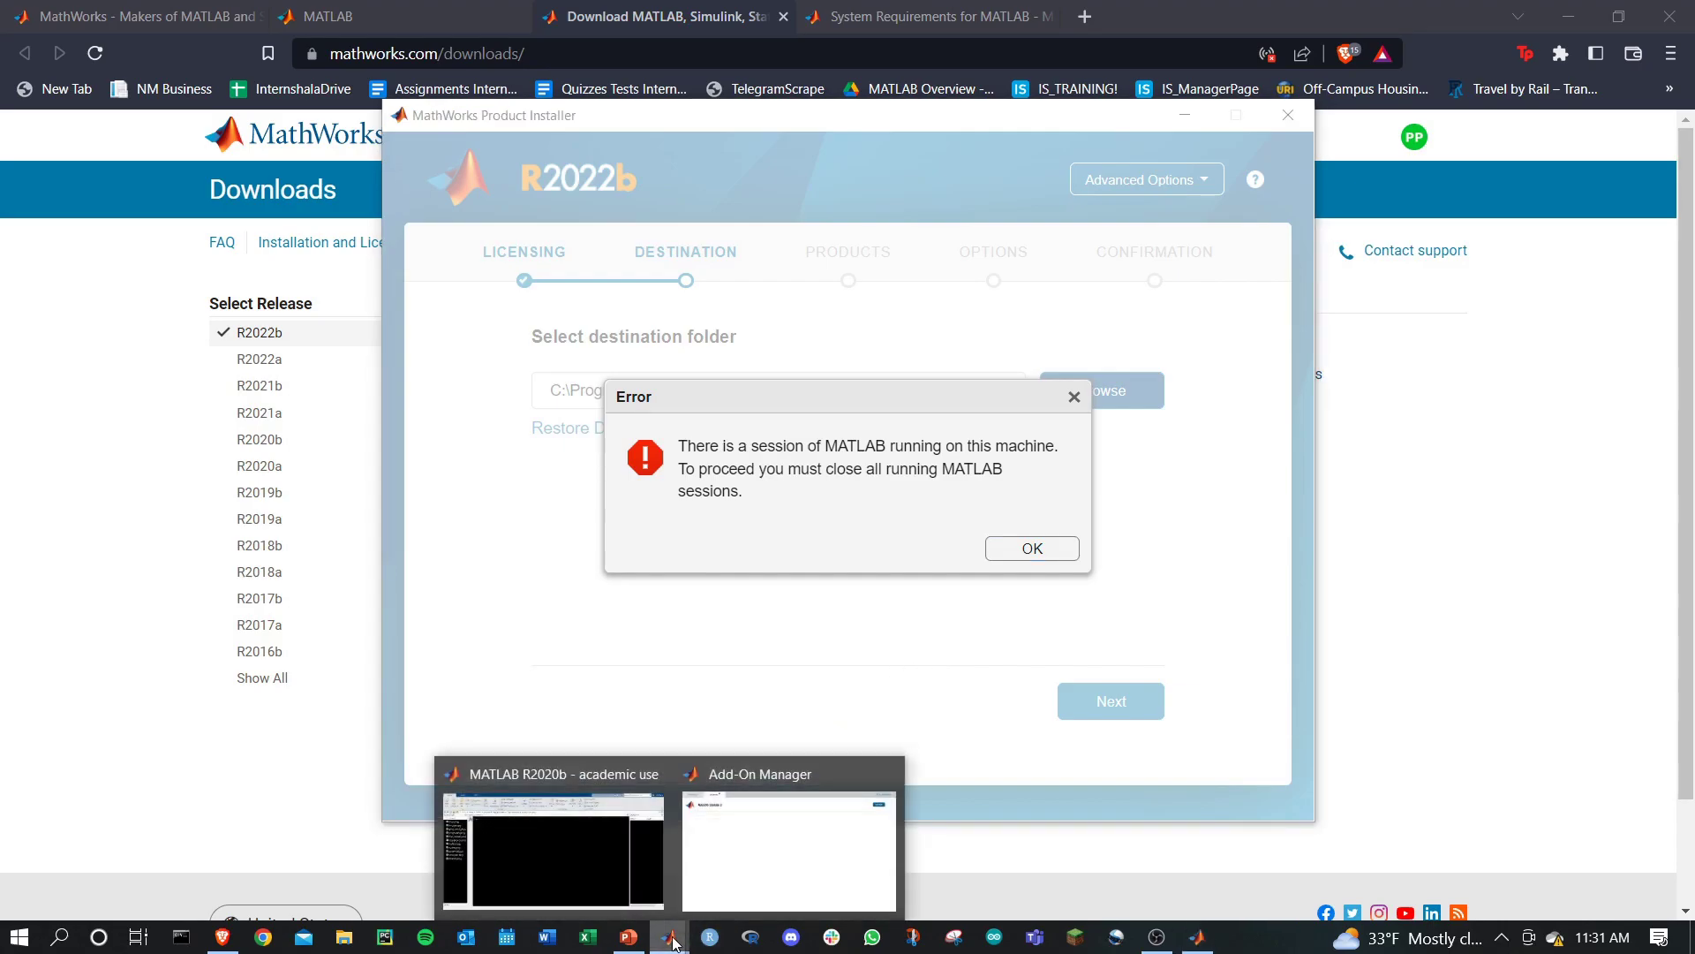
pyautogui.moveTo(552, 834)
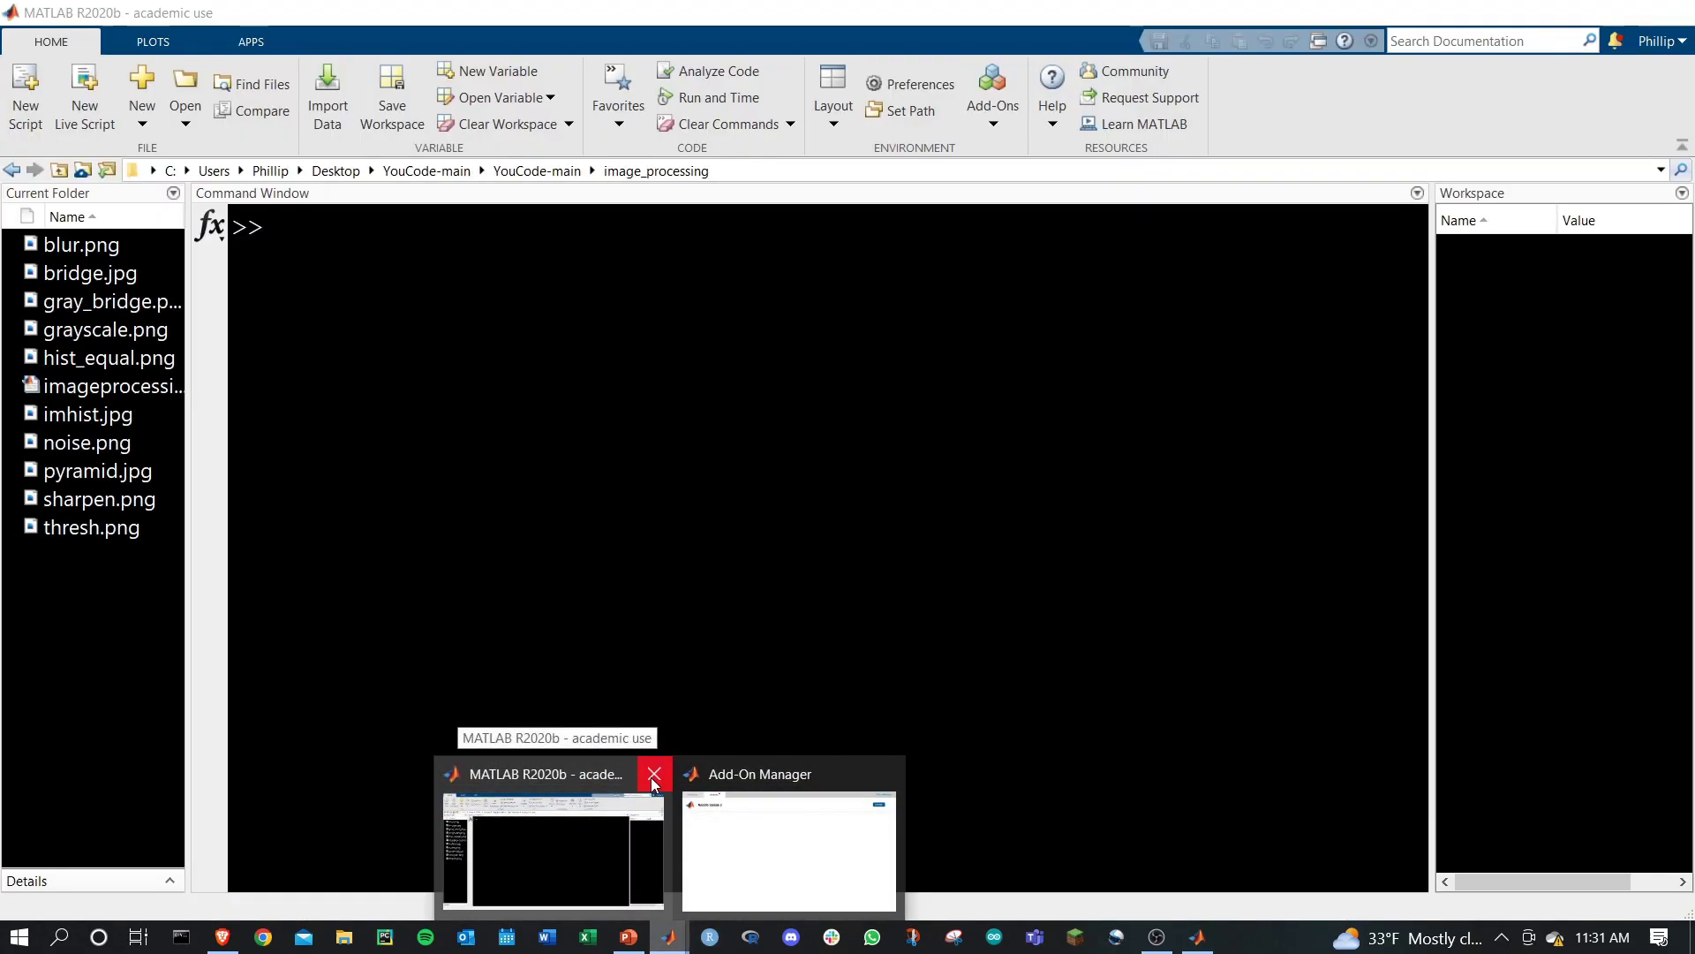
# Step: Close MATLAB R2020b and Add-On Manager, dismiss the error, and accept C:\Program Files\MATLAB\R2022b
pyautogui.click(651, 778)
pyautogui.click(768, 780)
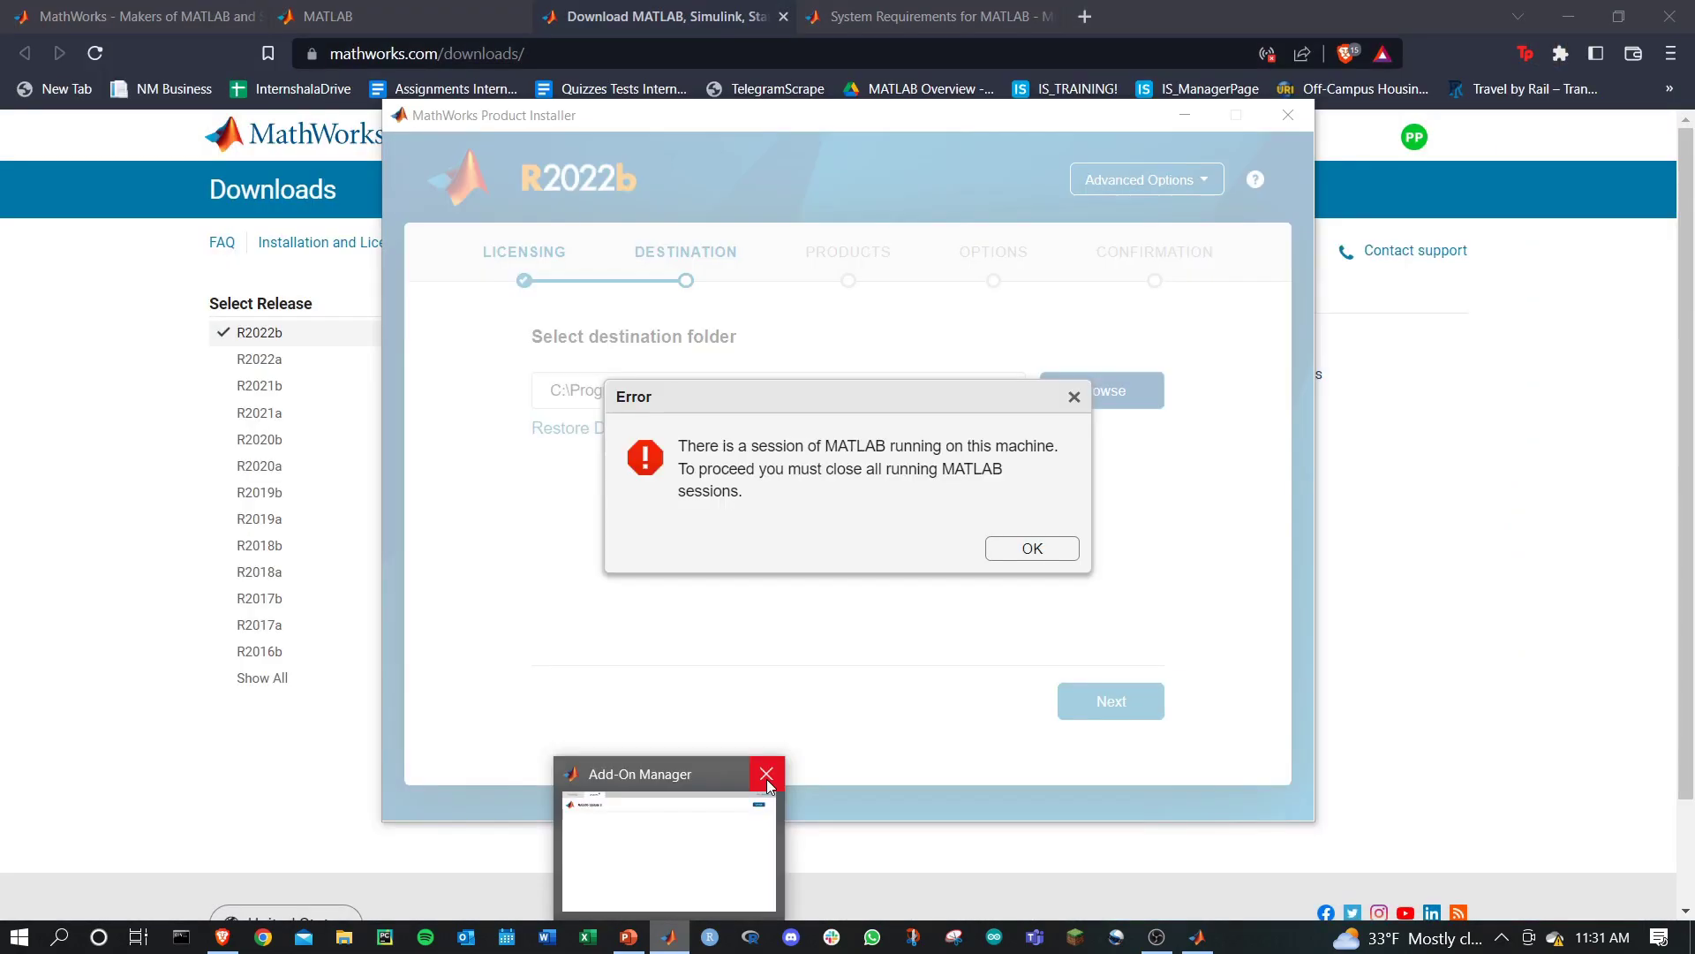
pyautogui.click(1030, 549)
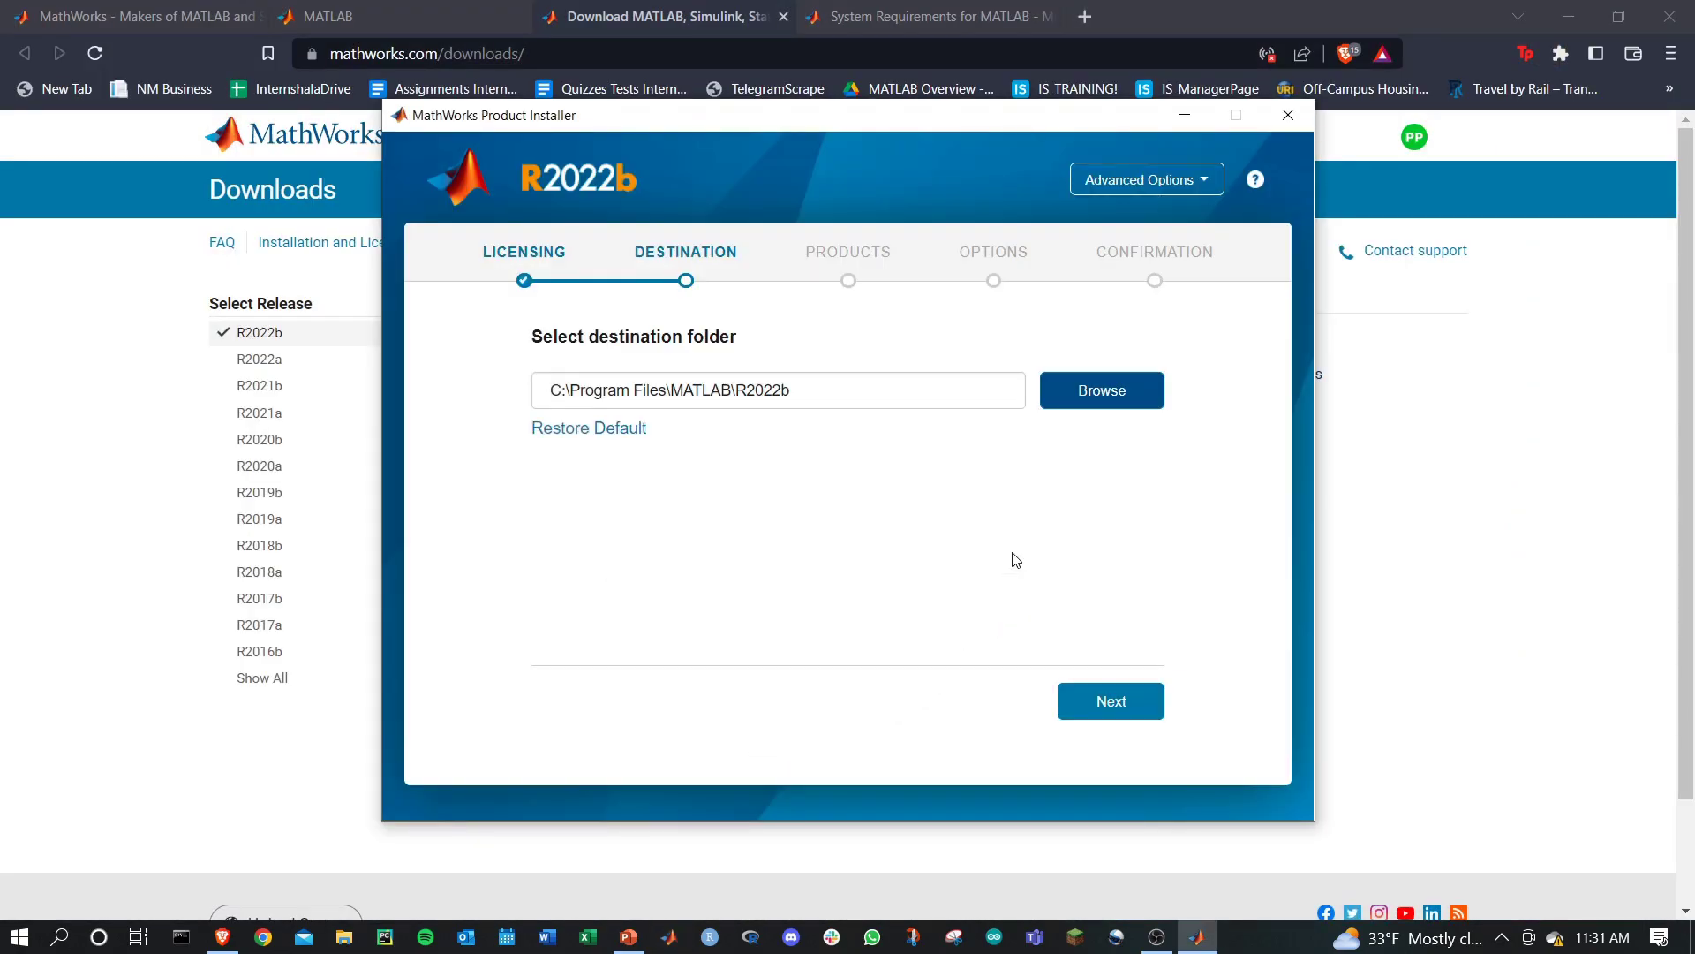
pyautogui.click(1110, 701)
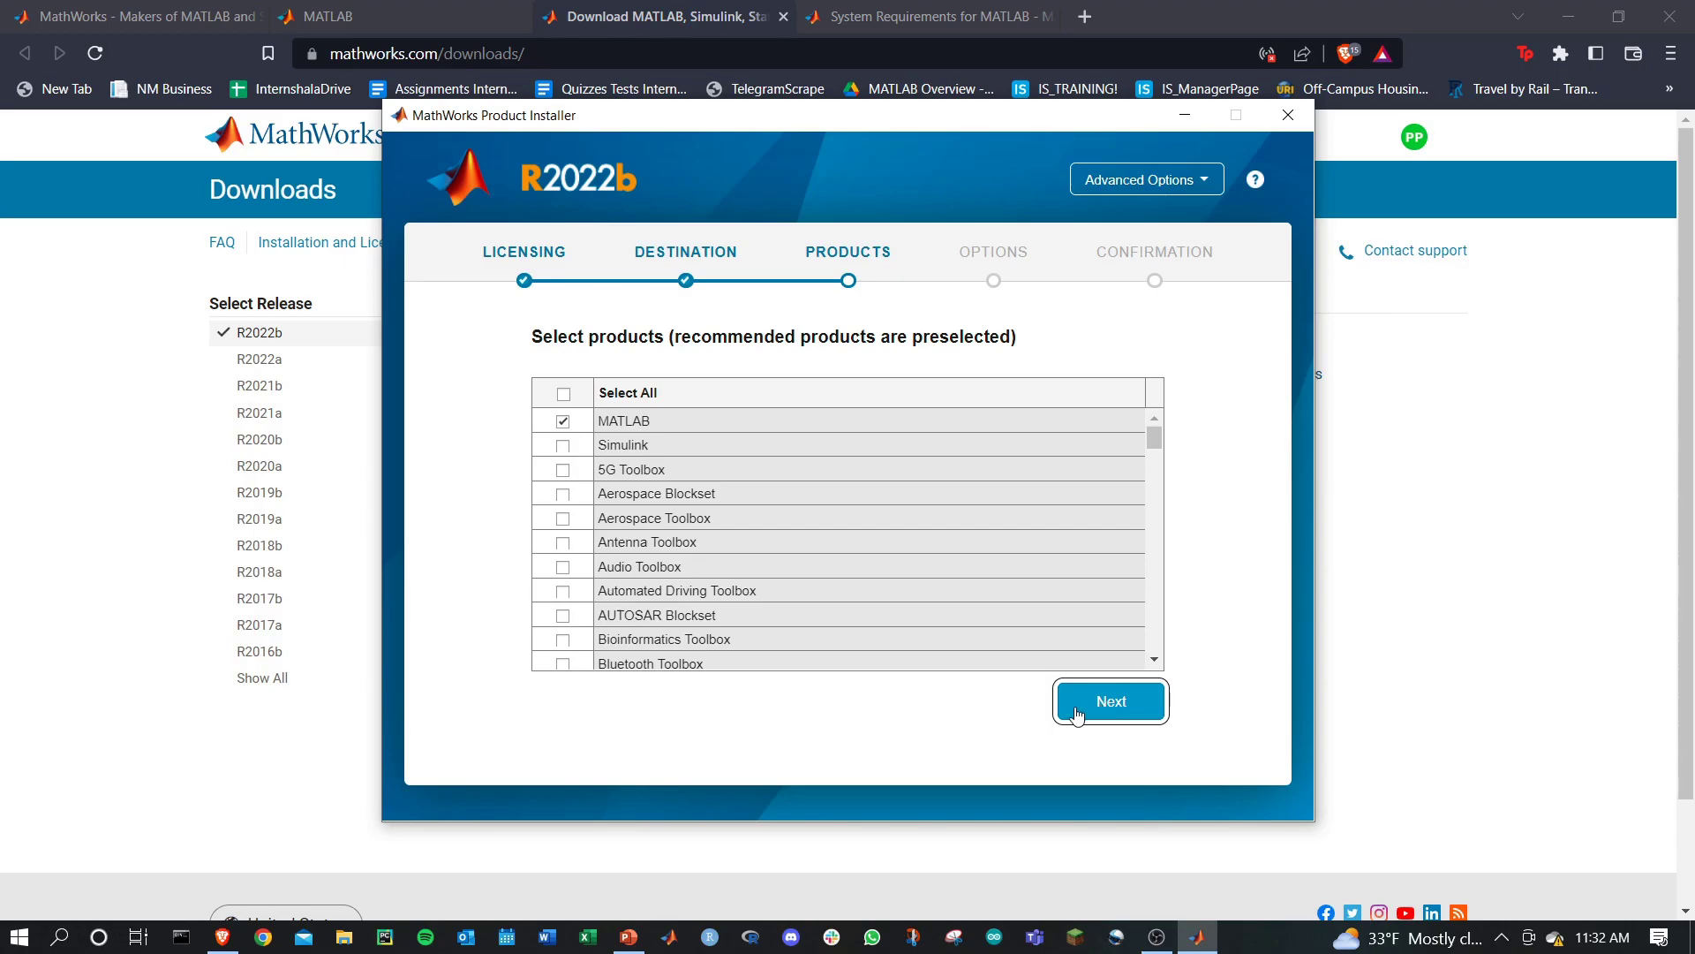
pyautogui.scroll(-10, 901, 646)
# Step: Keep the preselected products, add the DSP System and Signal Processing dependencies, and accept the default options
pyautogui.click(1074, 711)
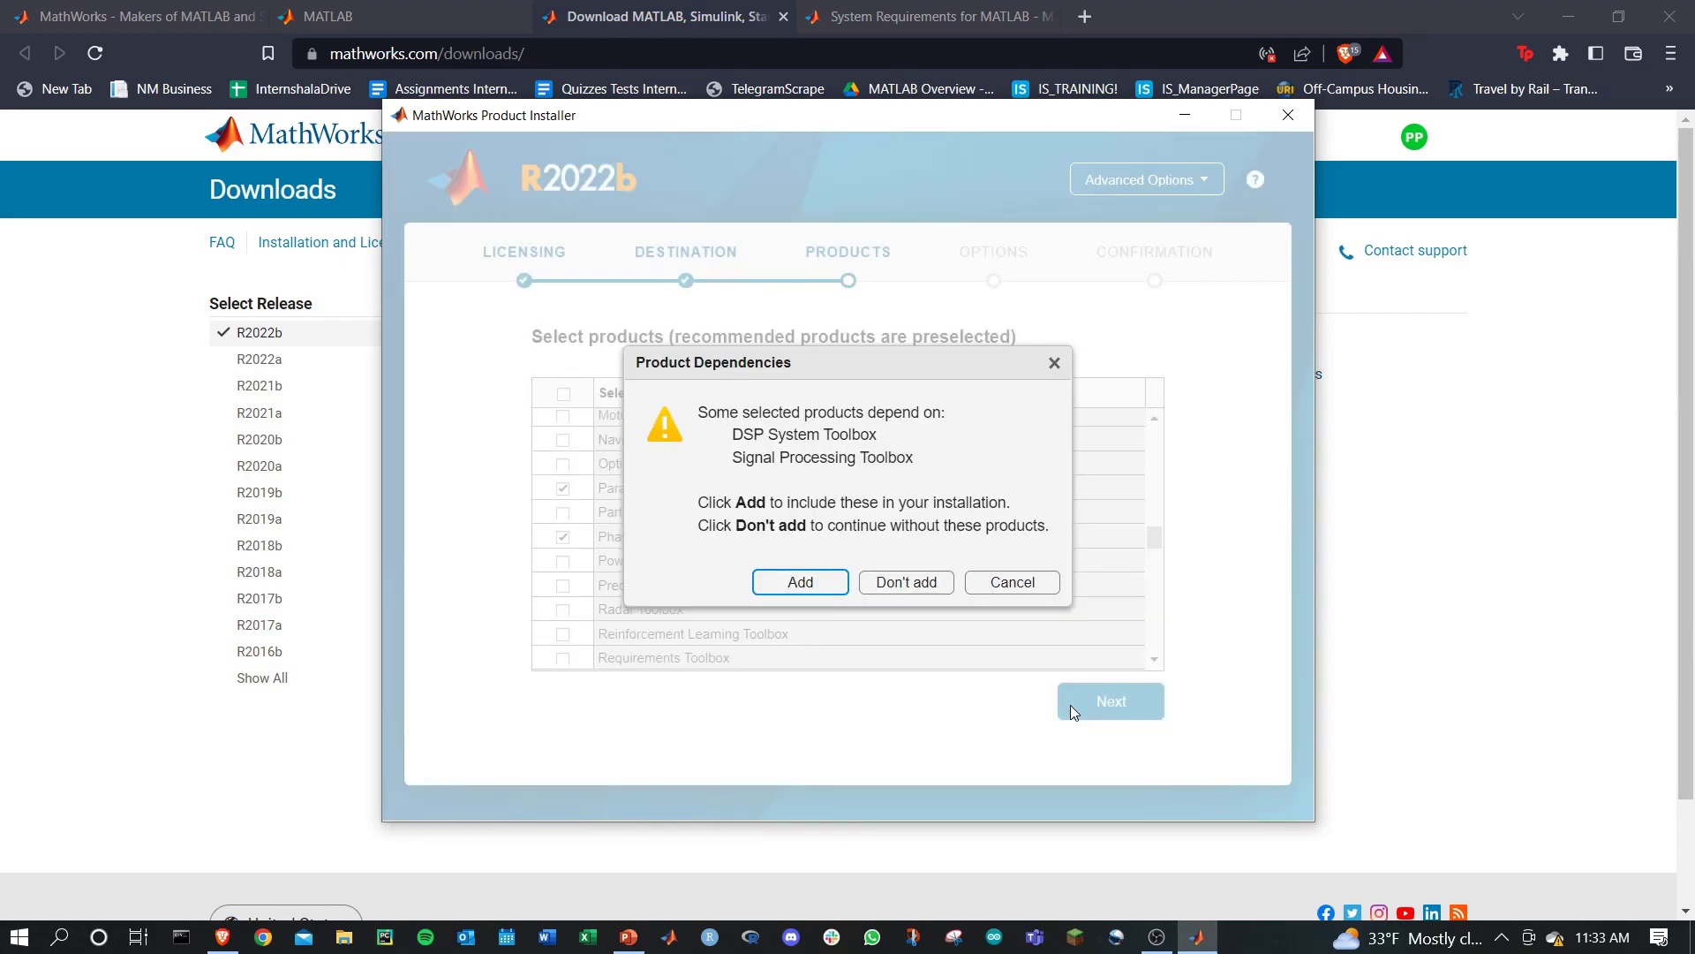
pyautogui.click(801, 581)
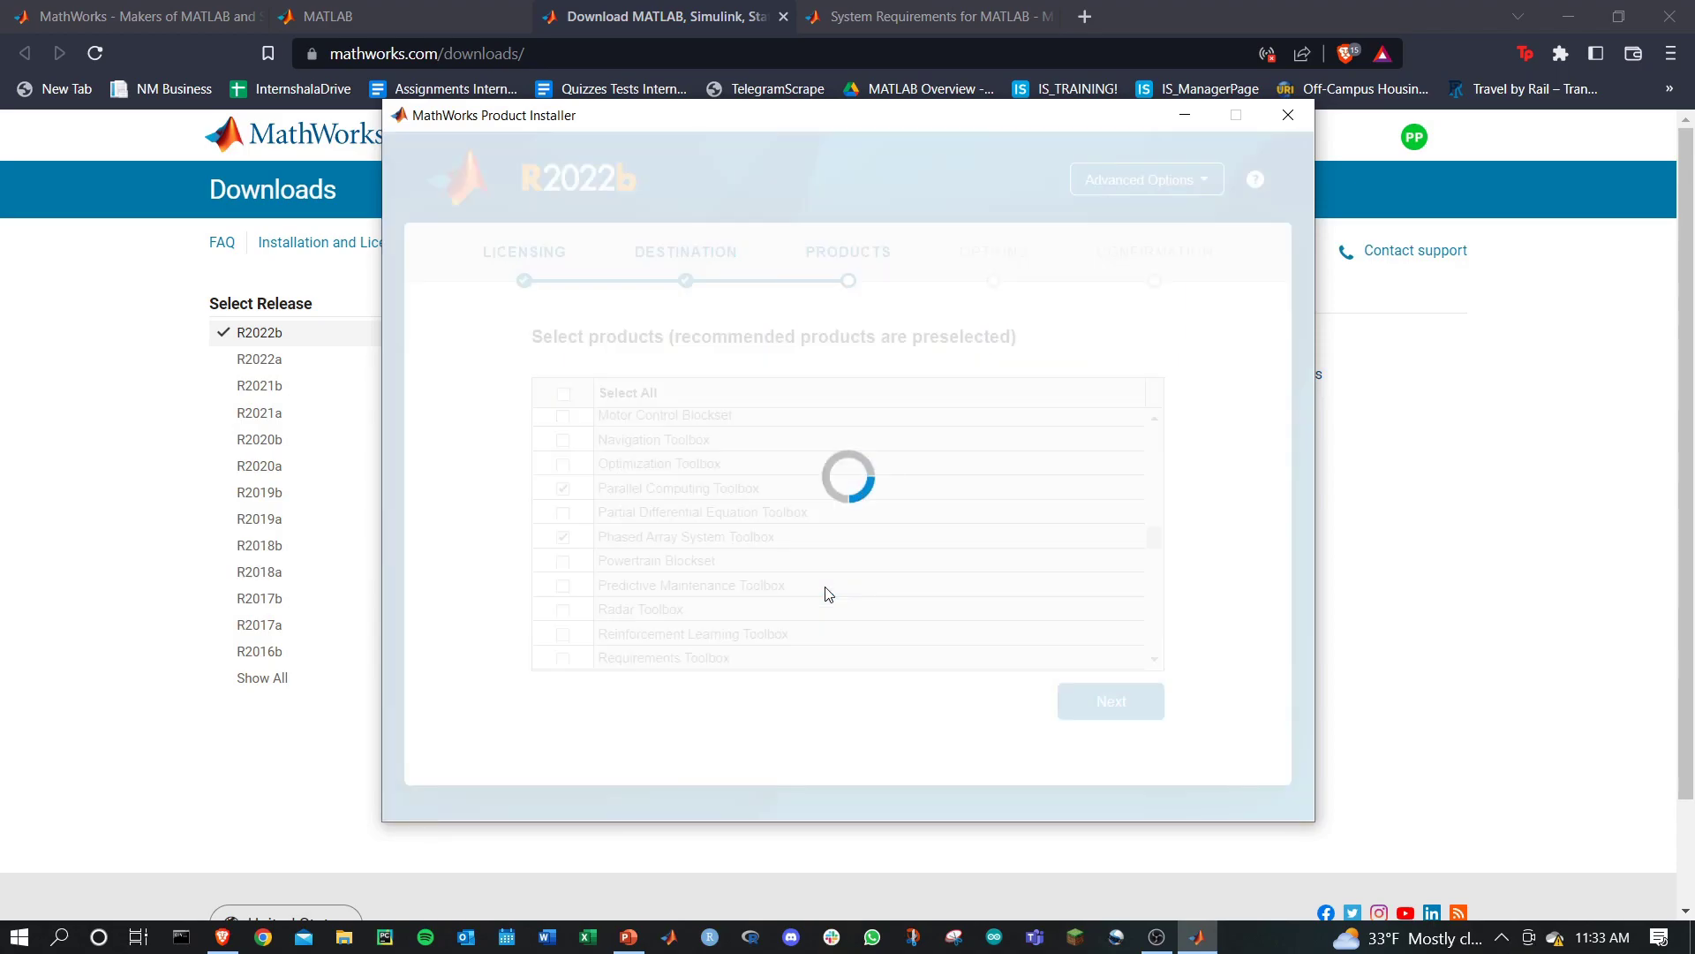
pyautogui.click(1112, 701)
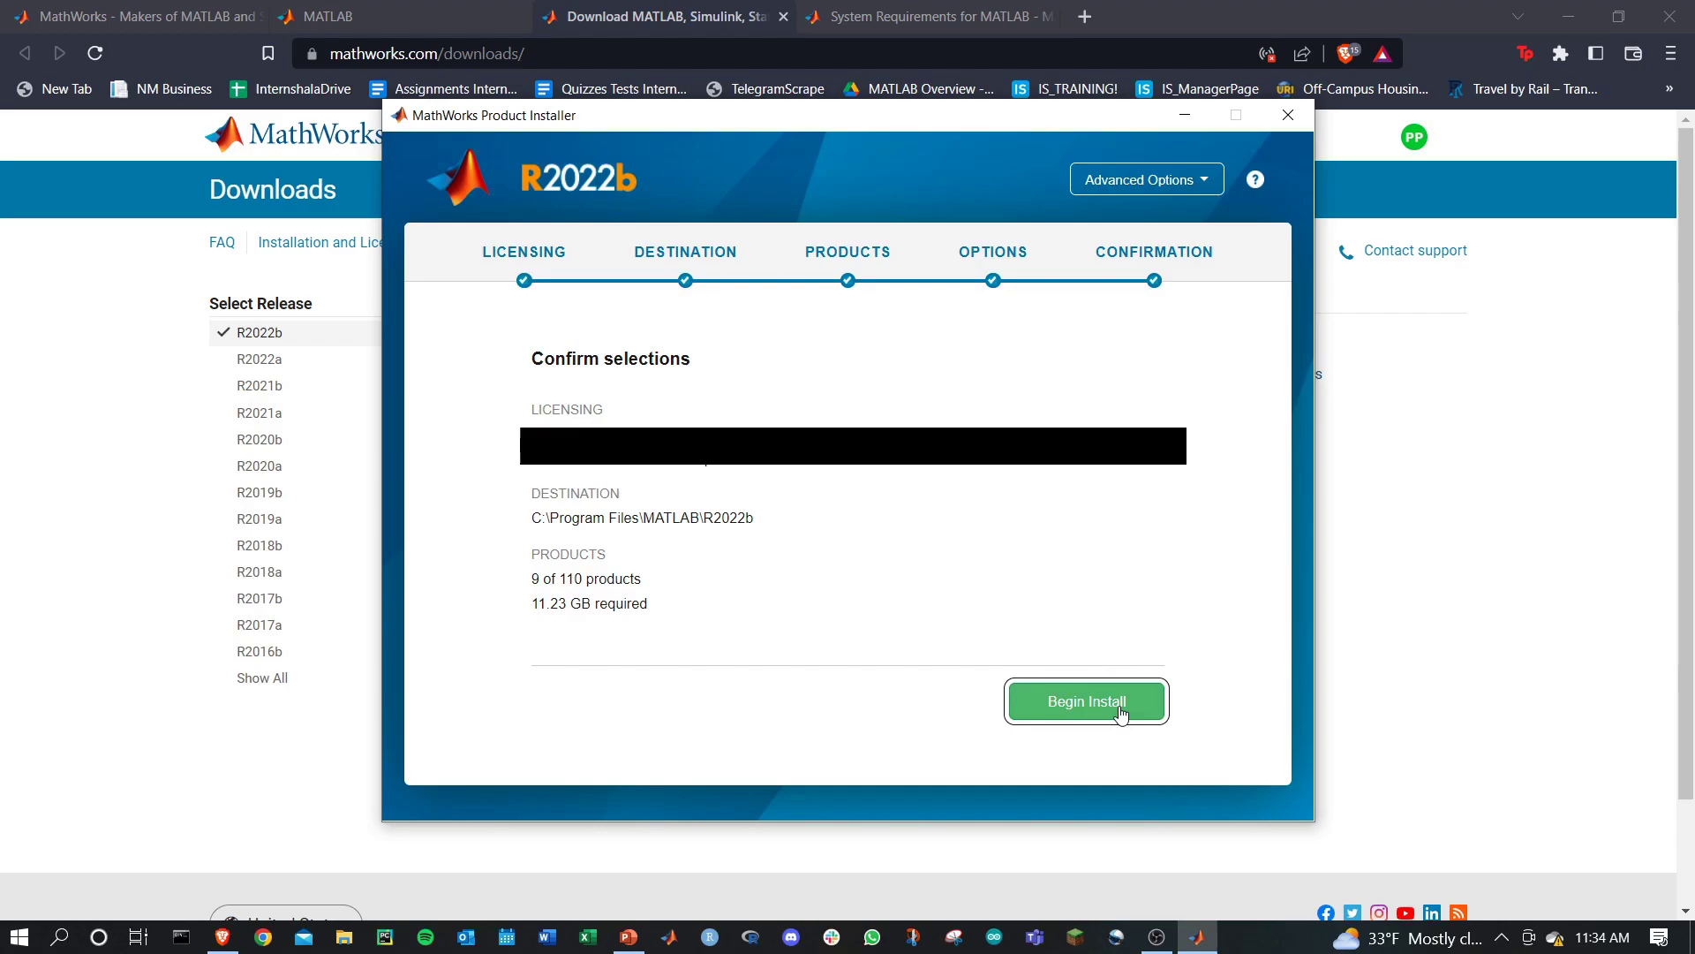
# Step: Install MATLAB R2022b and close the installer when installation completes
pyautogui.click(1121, 711)
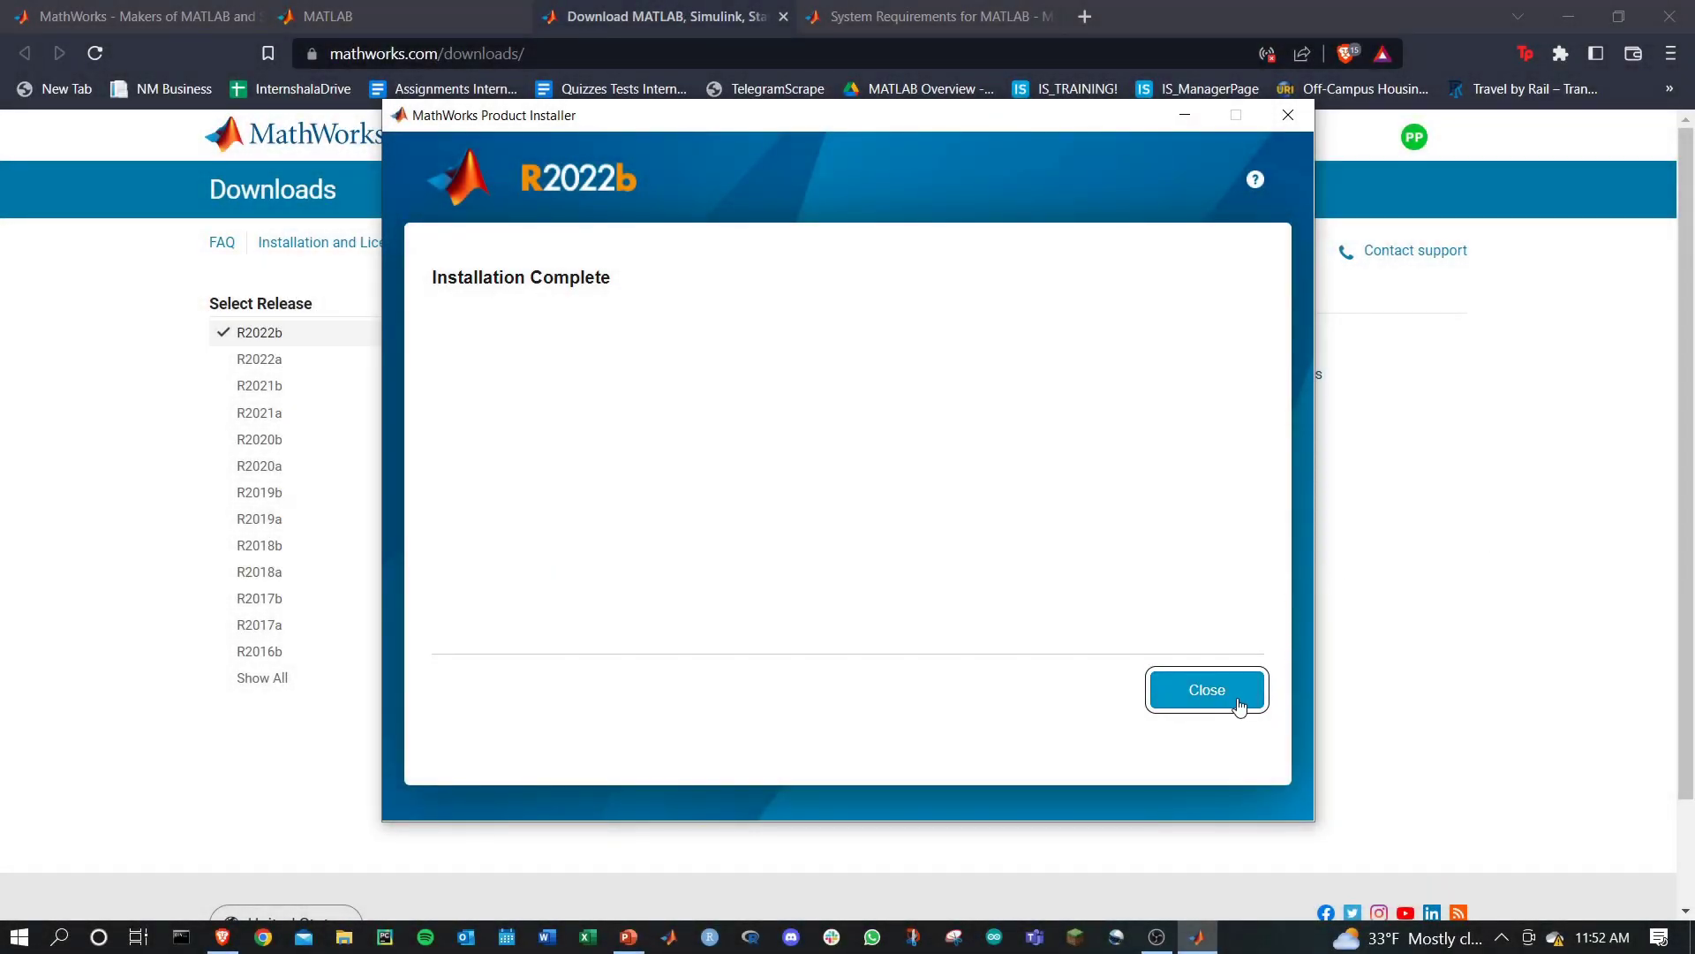
pyautogui.click(1207, 689)
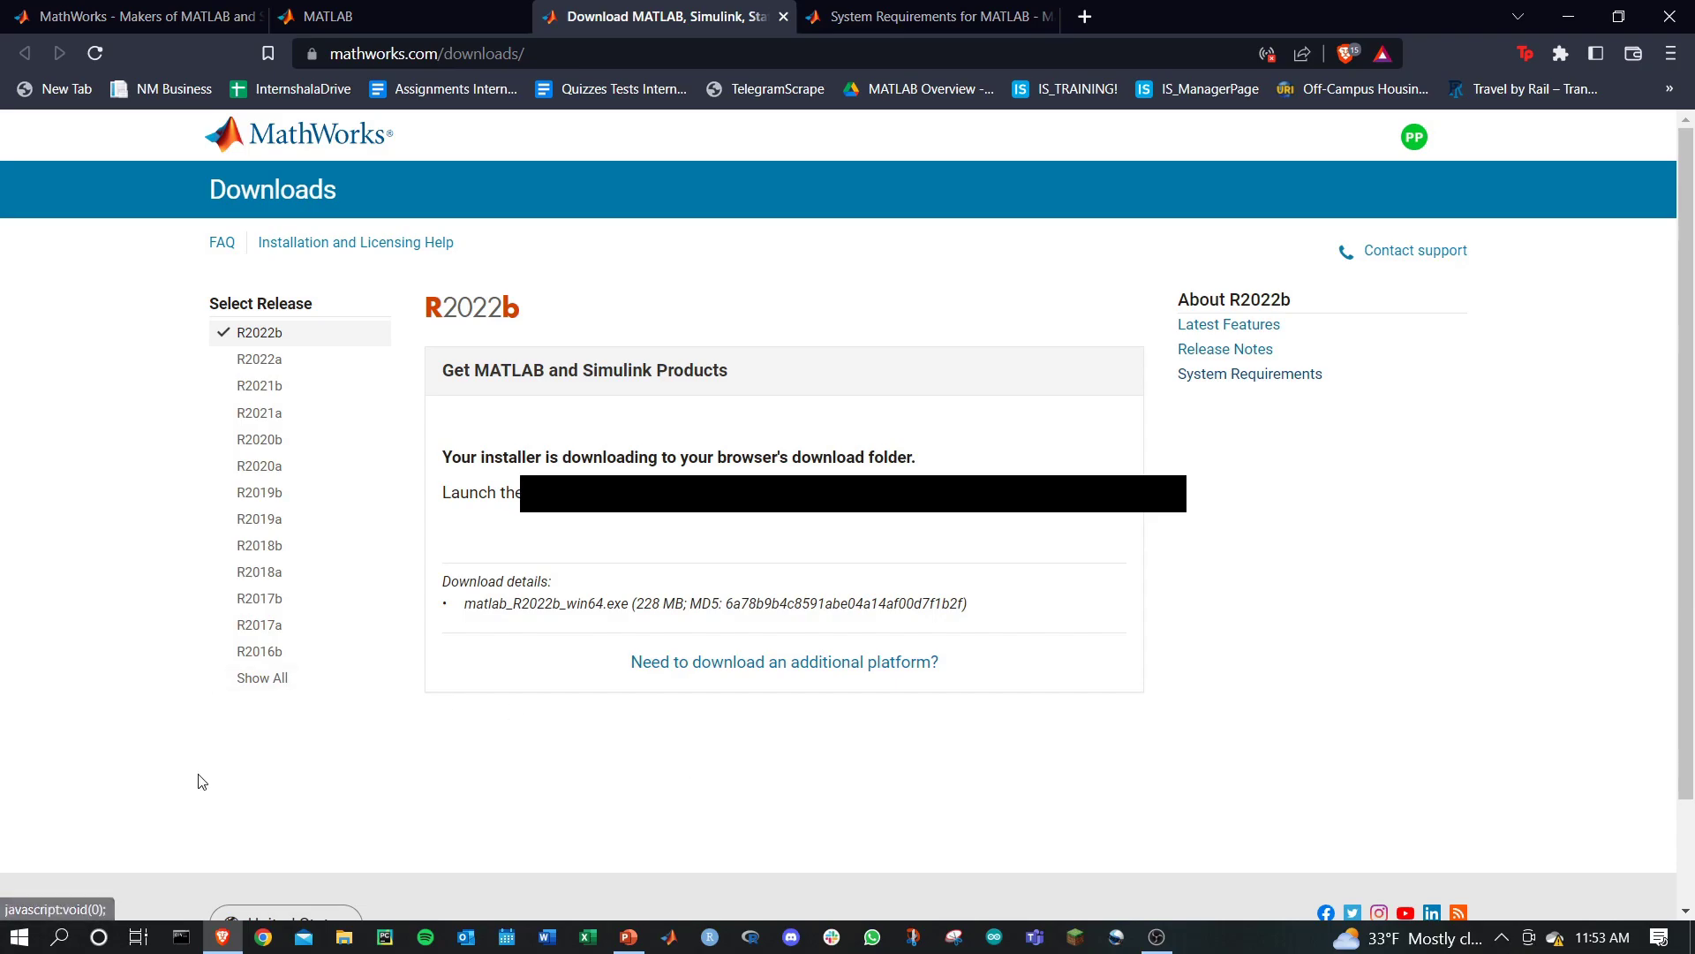
# Step: Search Start for 'matlab' and launch MATLAB R2022b
pyautogui.click(19, 936)
pyautogui.write('matlab')
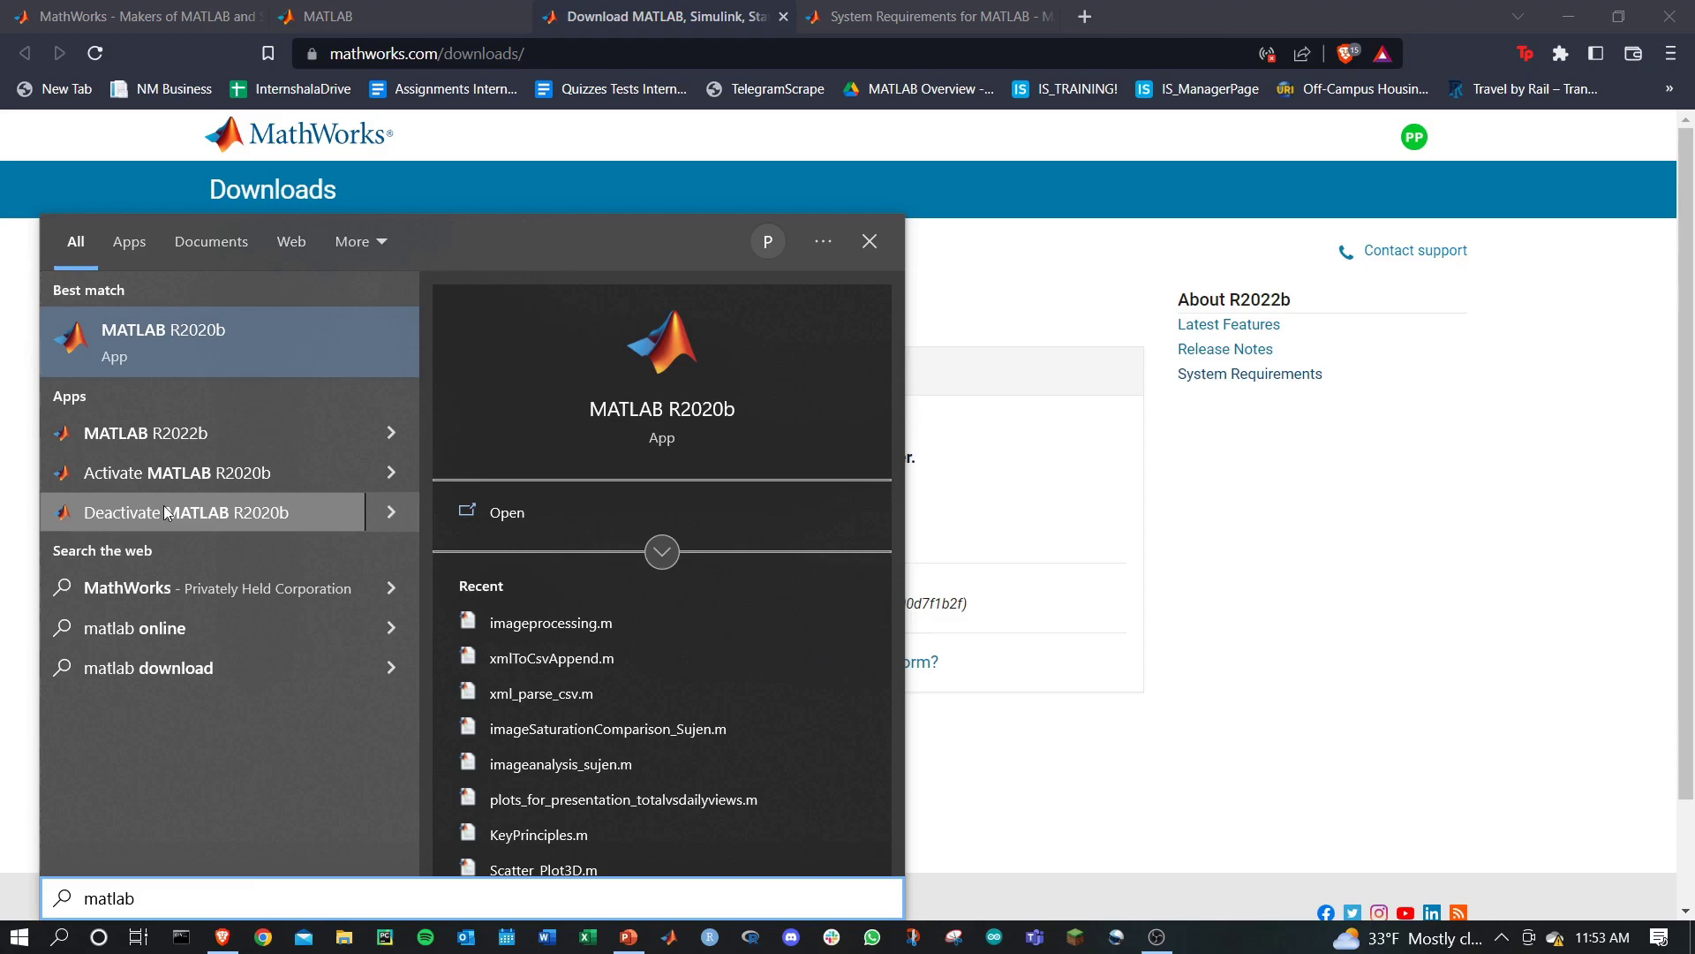
pyautogui.click(157, 436)
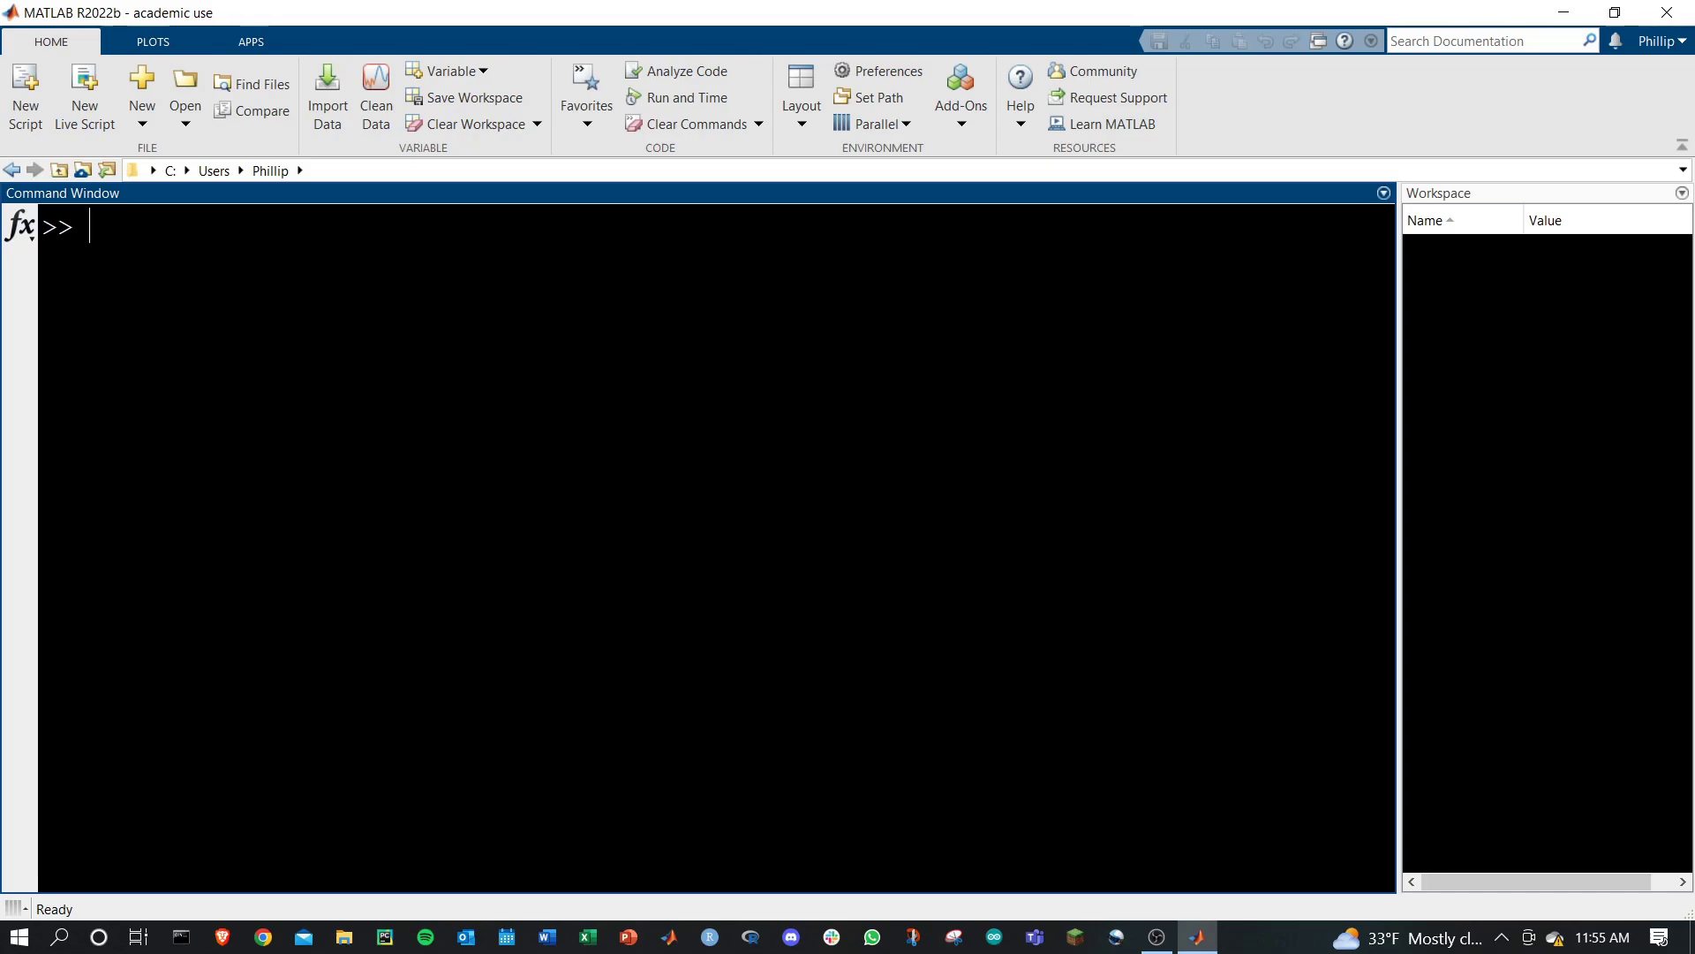
pyautogui.write('ver')
# Step: Run ver and highlight the R2022b Update 2 release line and nine-toolbox list
pyautogui.press('Return')
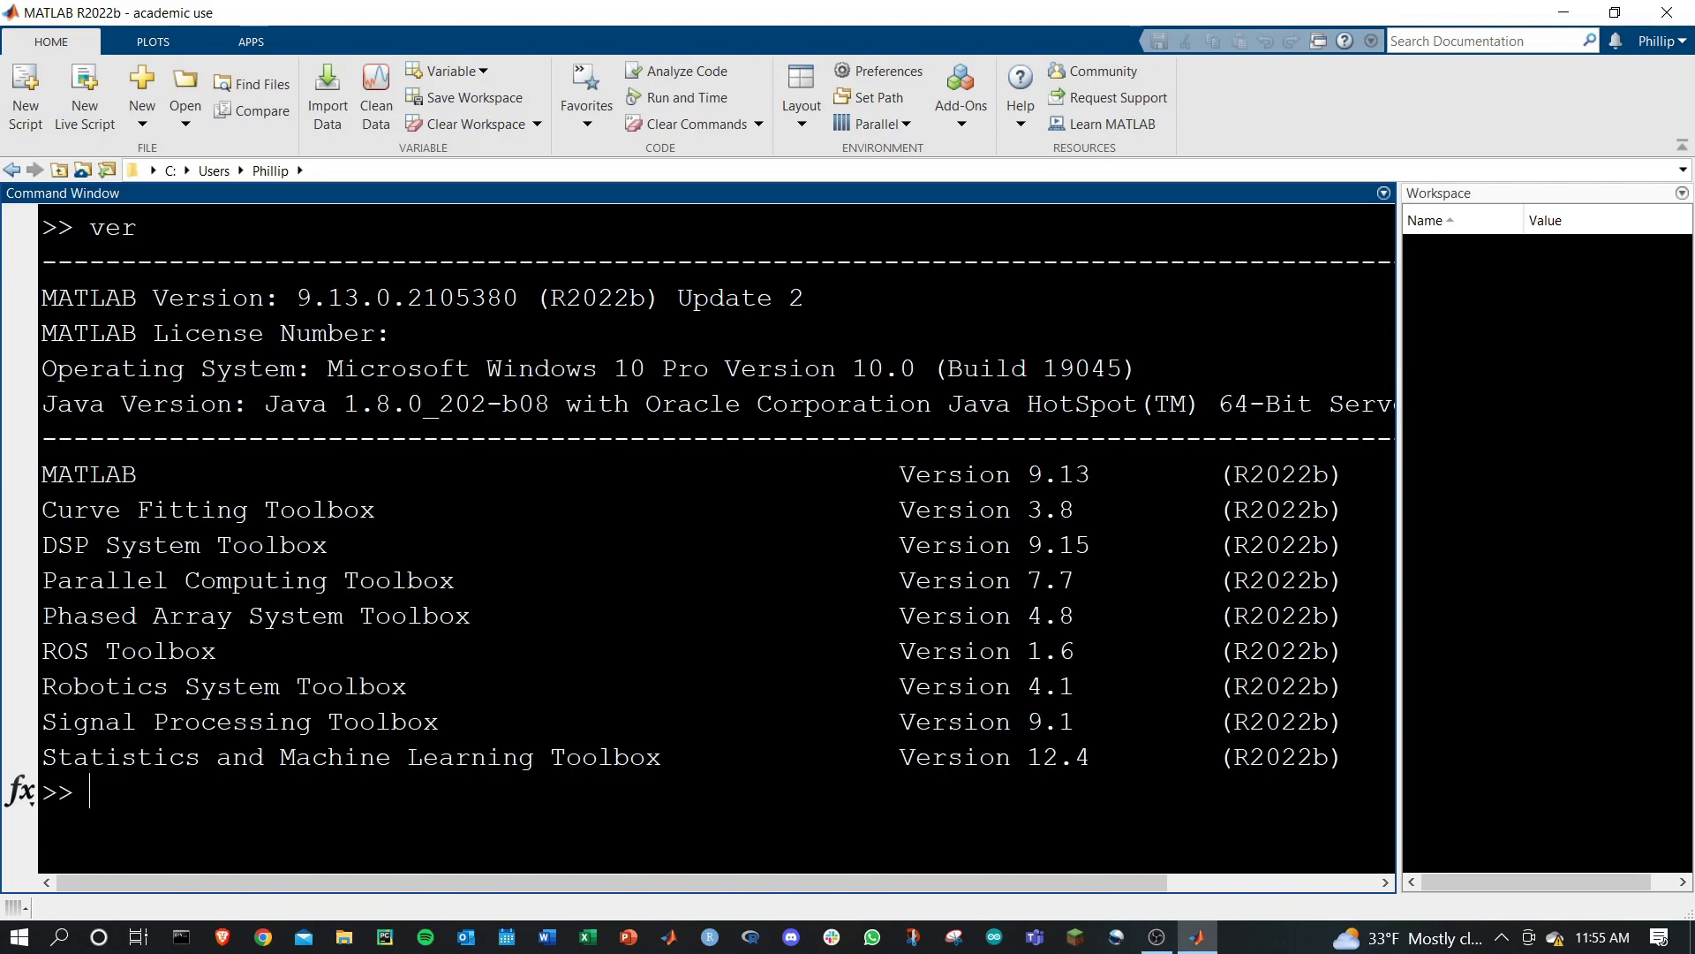
pyautogui.moveTo(550, 297)
pyautogui.mouseDown()
pyautogui.moveTo(647, 298)
pyautogui.moveTo(535, 333)
pyautogui.mouseUp()
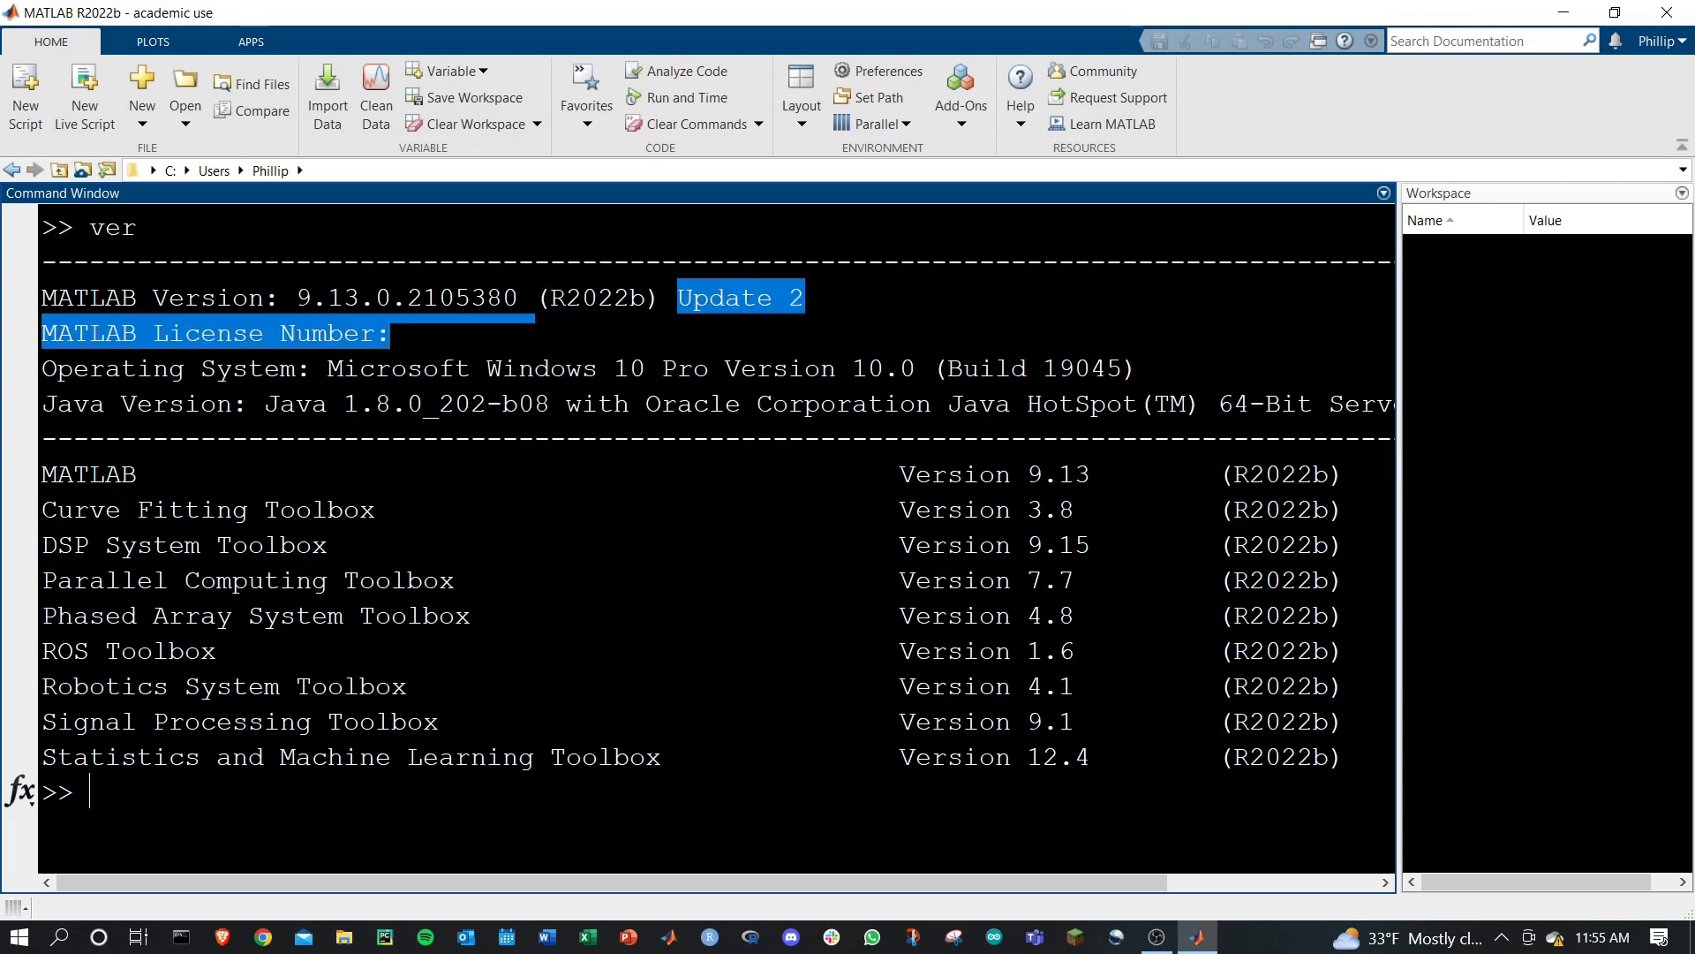
pyautogui.click(536, 332)
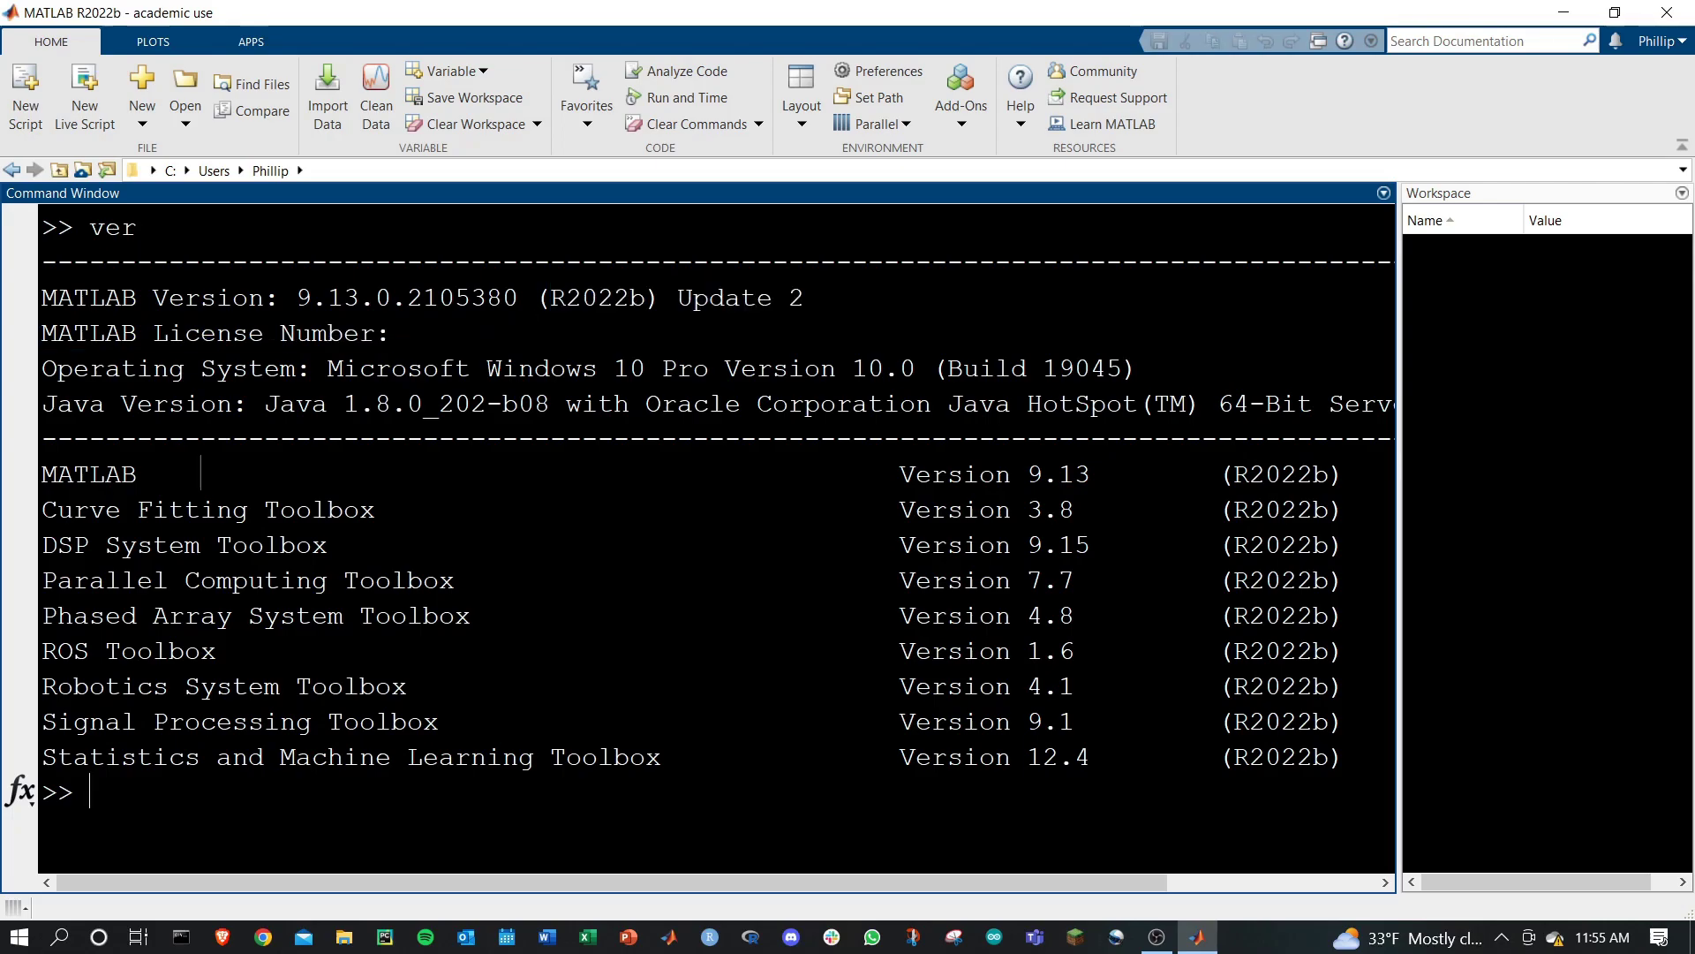
pyautogui.moveTo(40, 474); pyautogui.dragTo(437, 722)
pyautogui.click(437, 756)
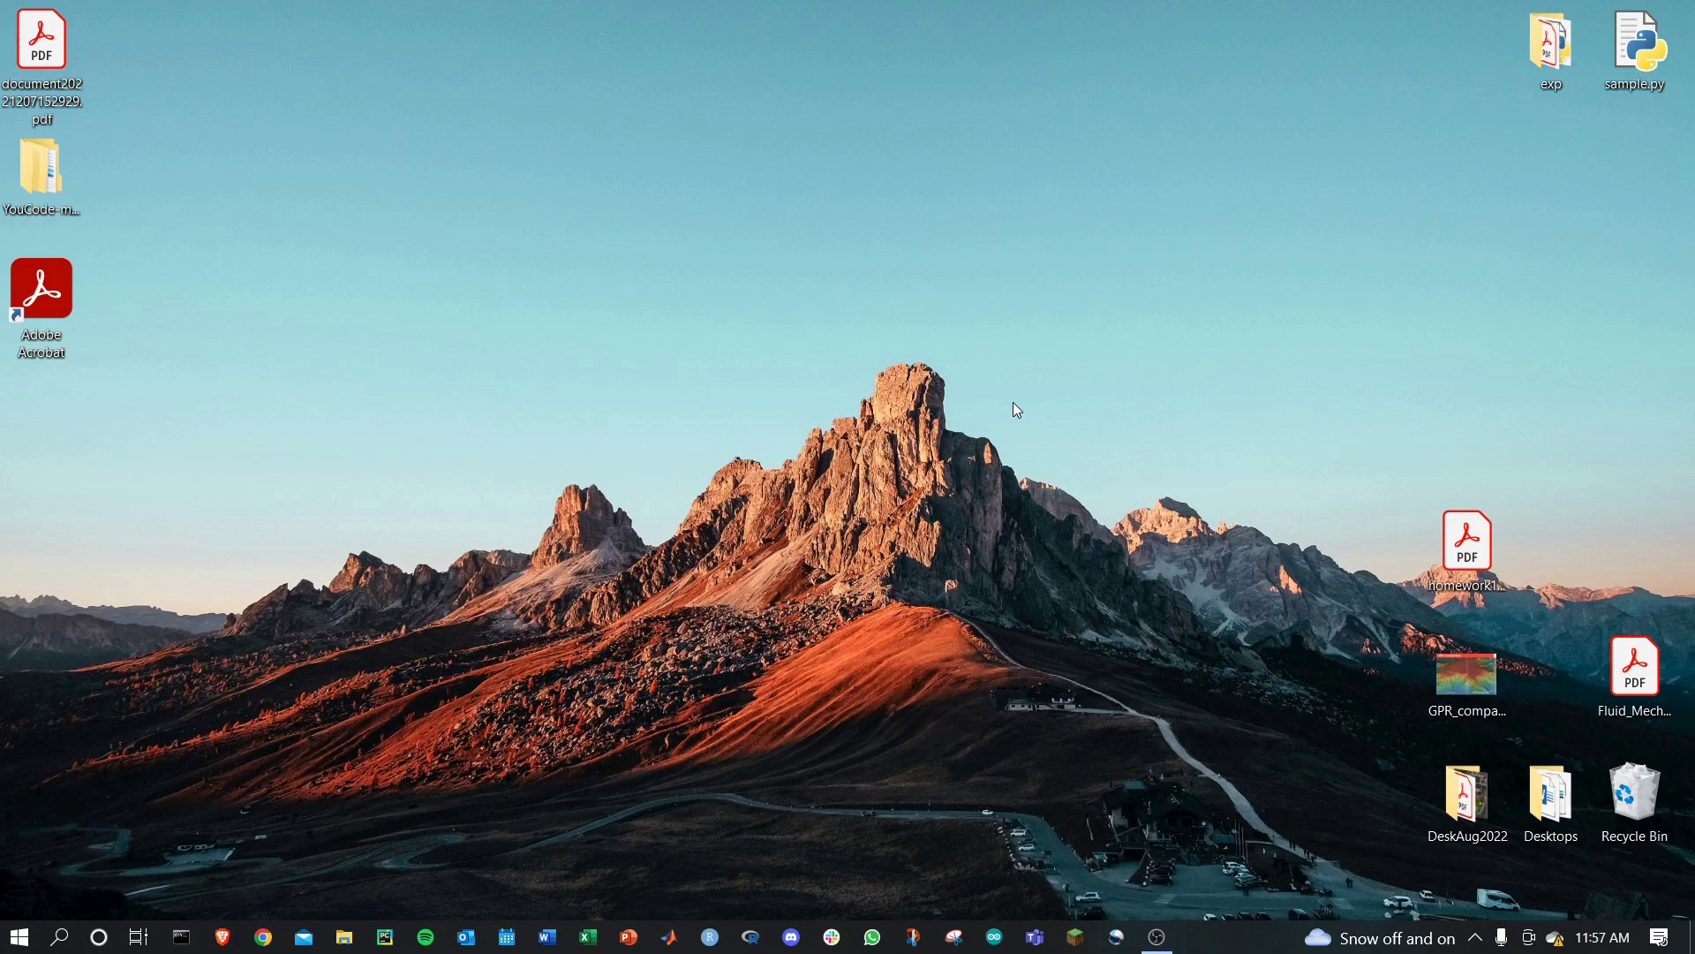
# Step: Search Start for 'program' and open Add or remove programs
pyautogui.click(18, 938)
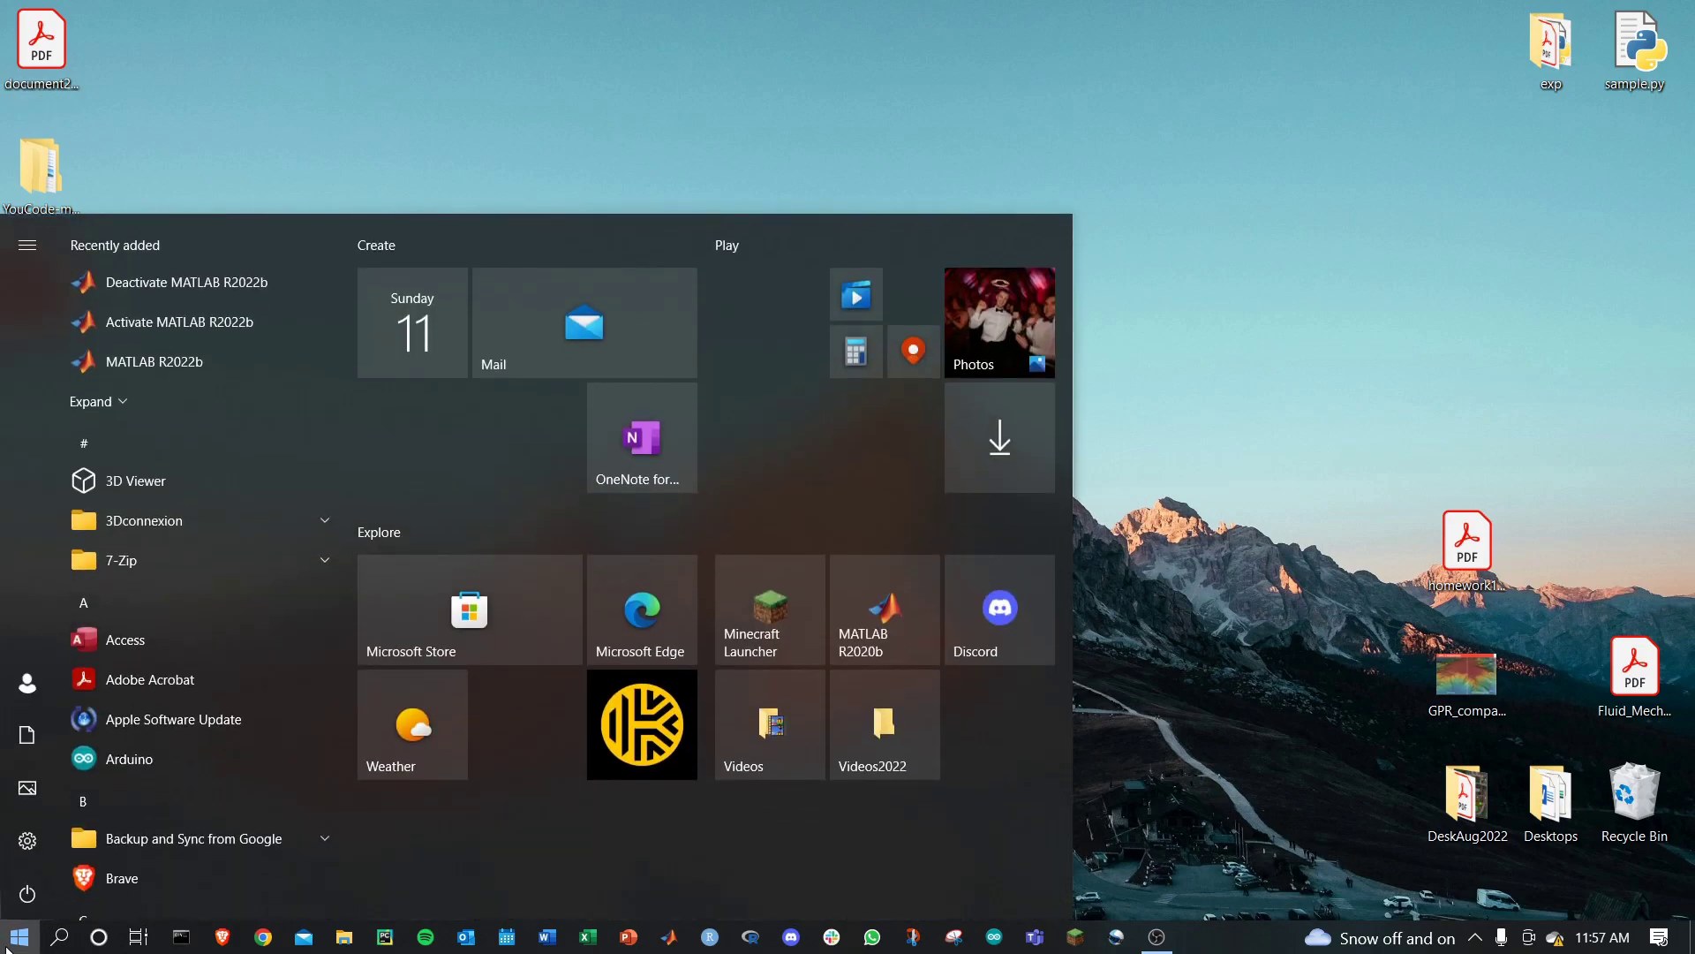
pyautogui.write('program')
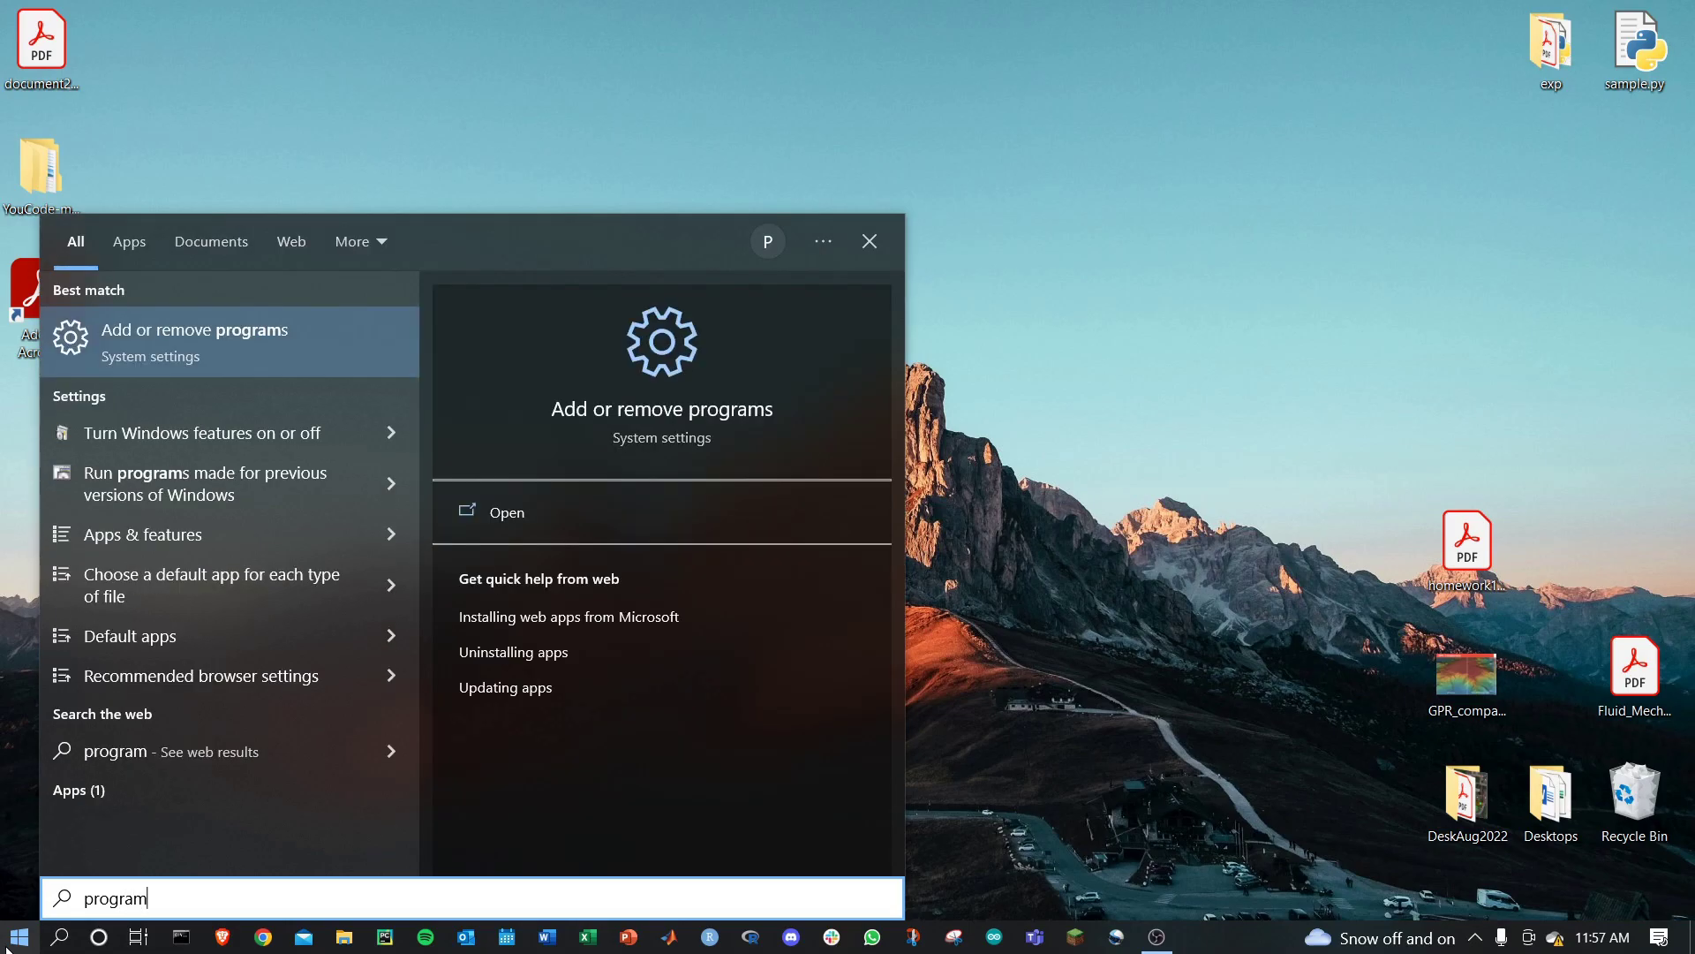
pyautogui.click(131, 352)
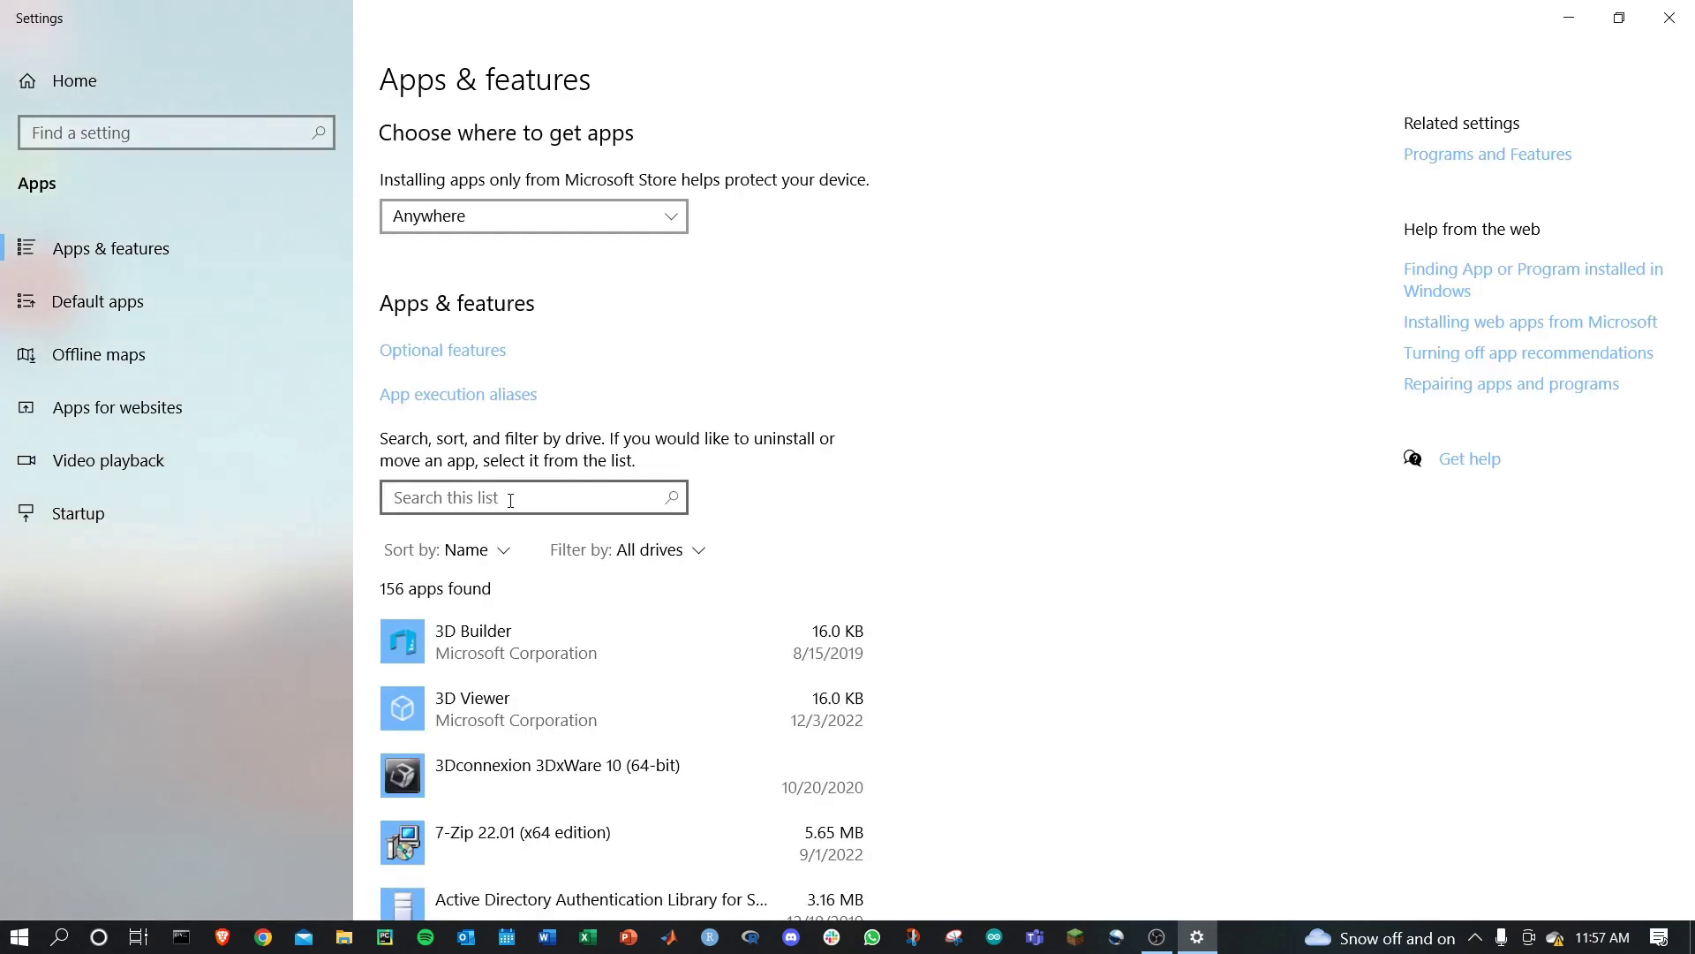
# Step: Filter installed apps for 'matlab' and confirm uninstalling MATLAB R2020b
pyautogui.click(510, 499)
pyautogui.write('matlab')
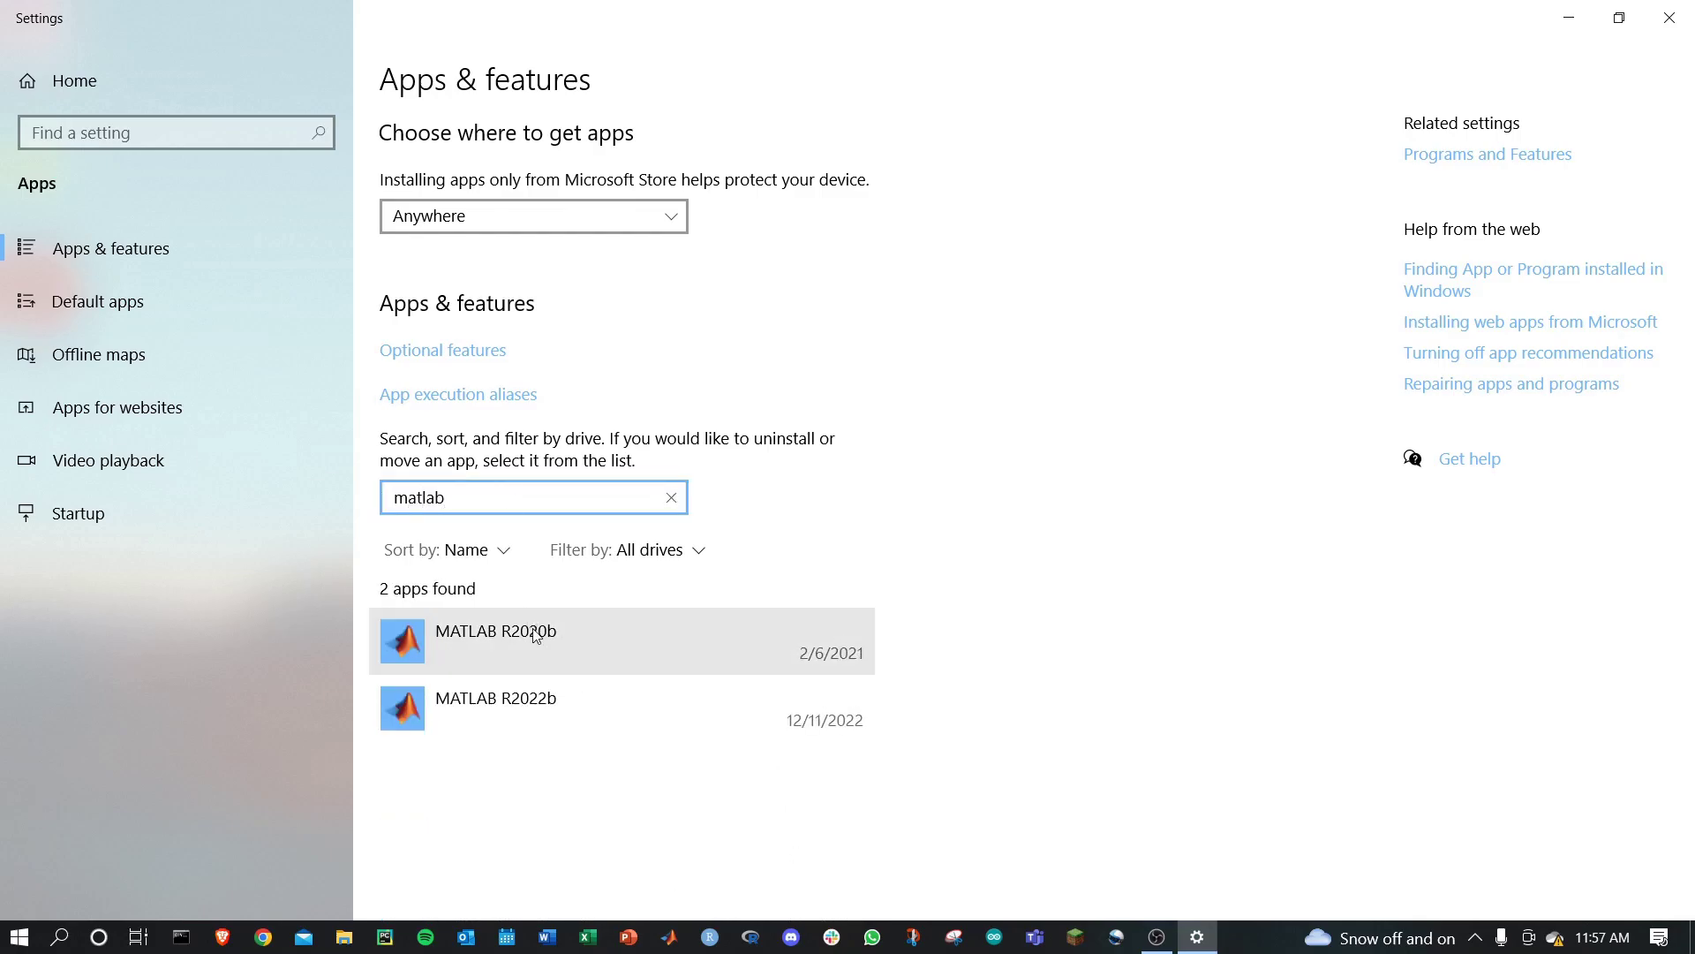
pyautogui.click(589, 645)
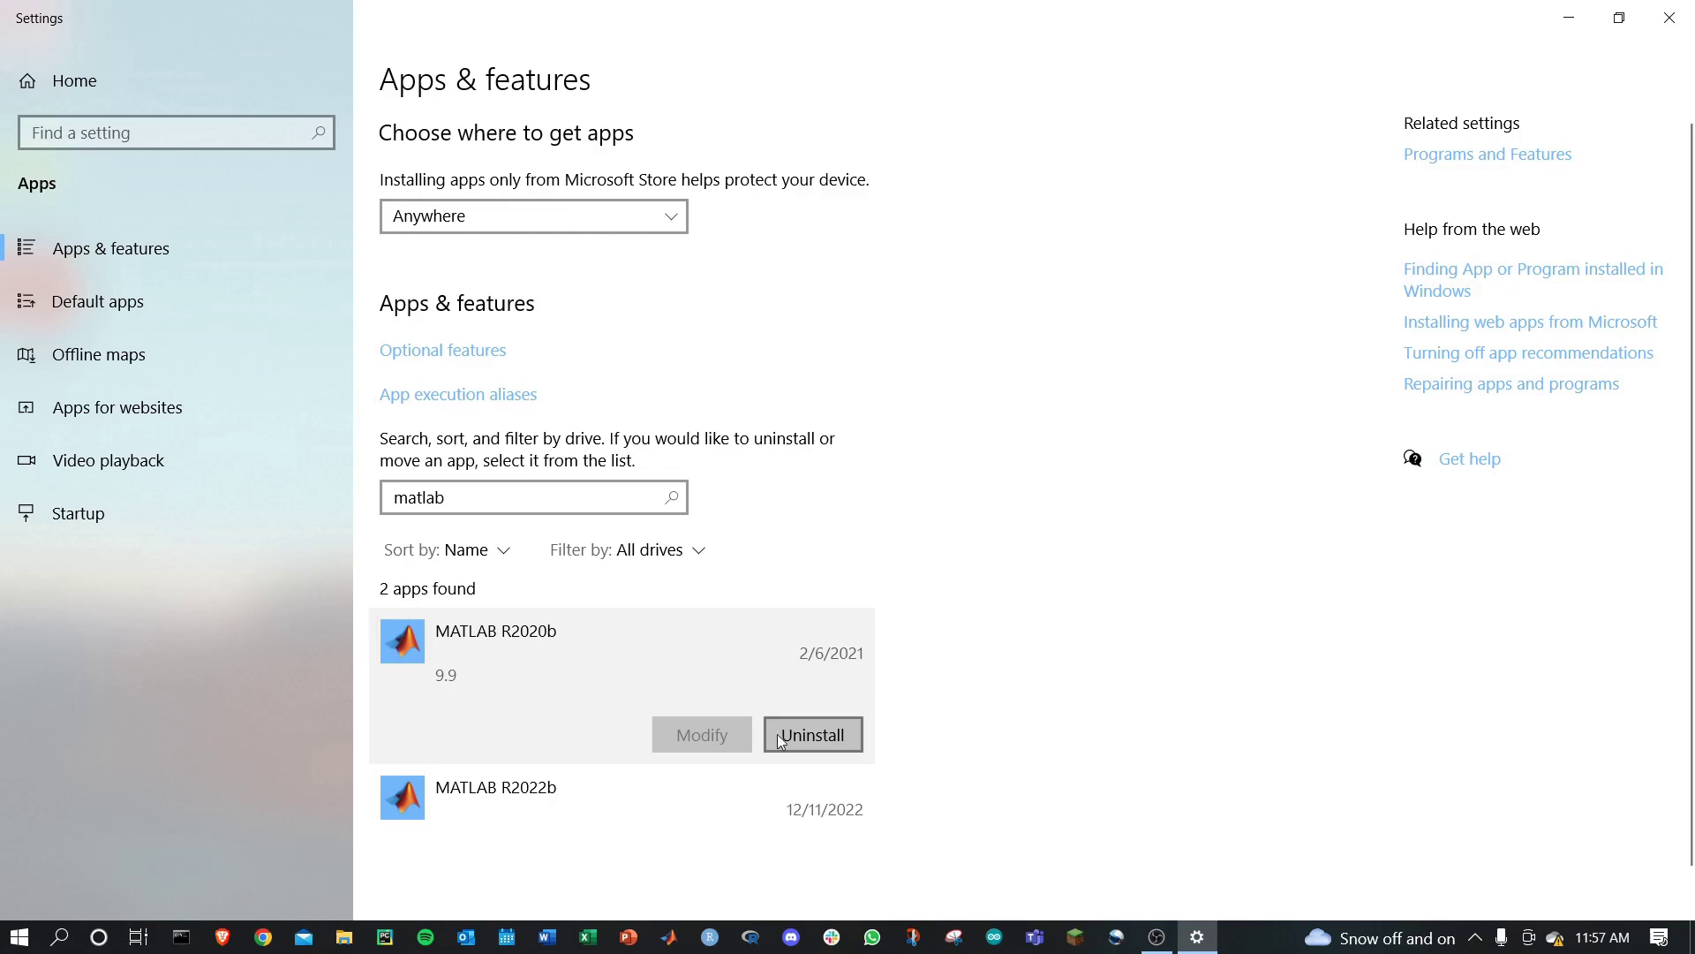
pyautogui.click(802, 743)
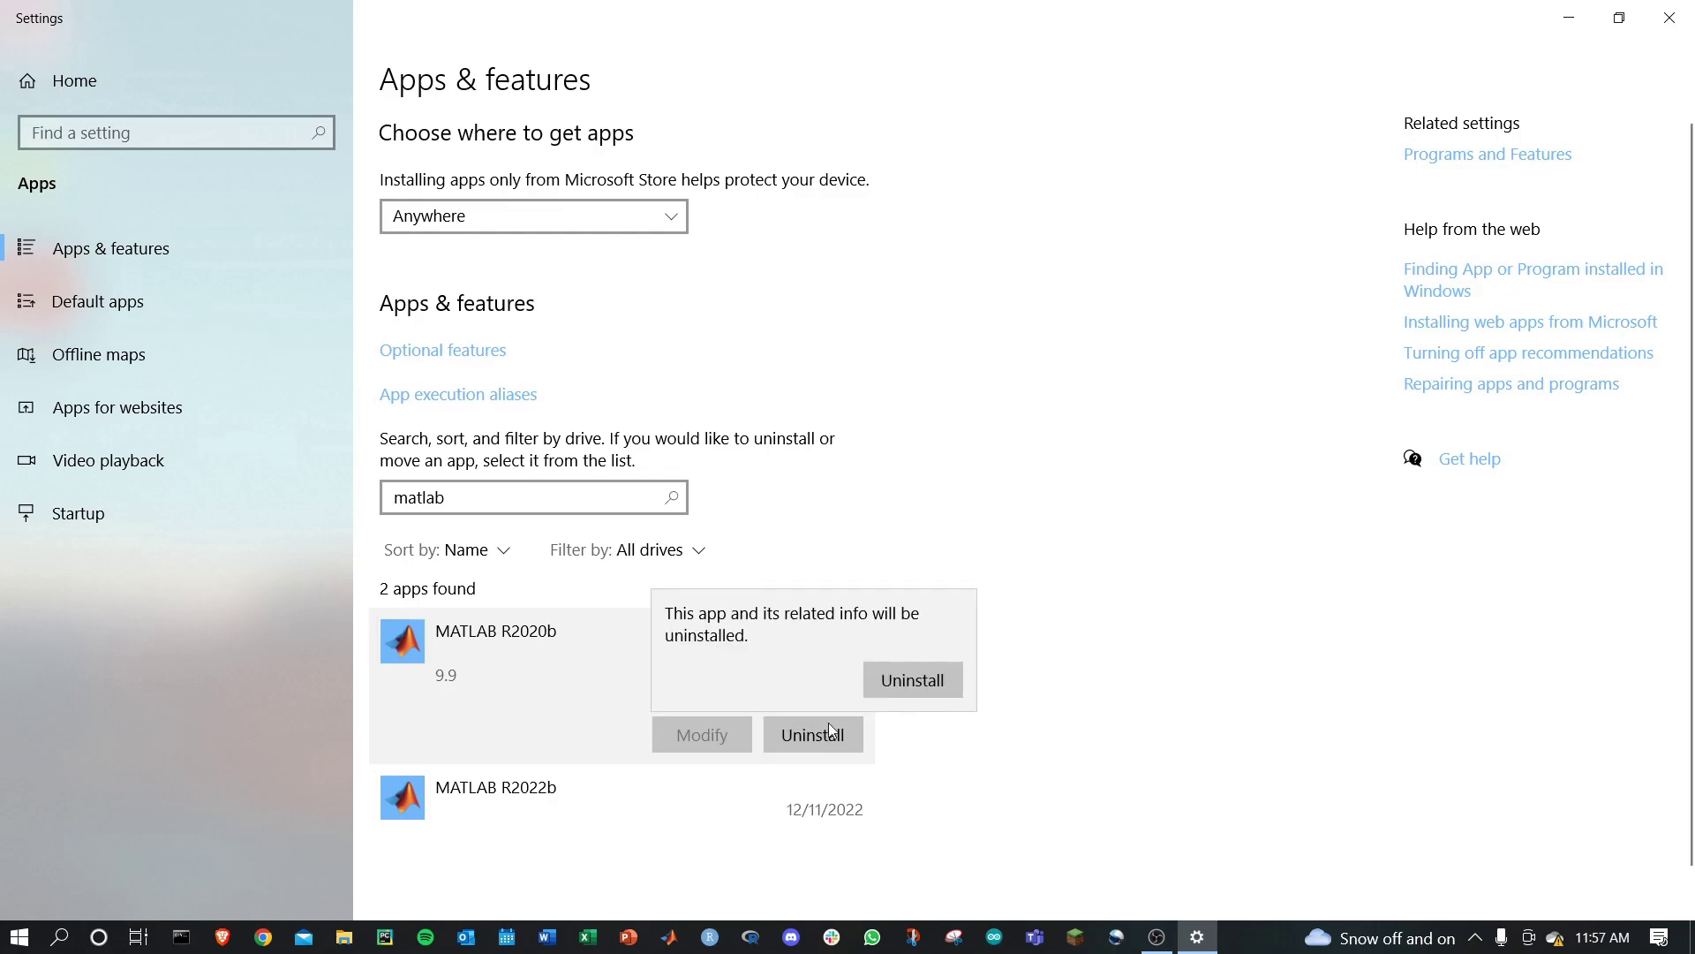
pyautogui.click(911, 680)
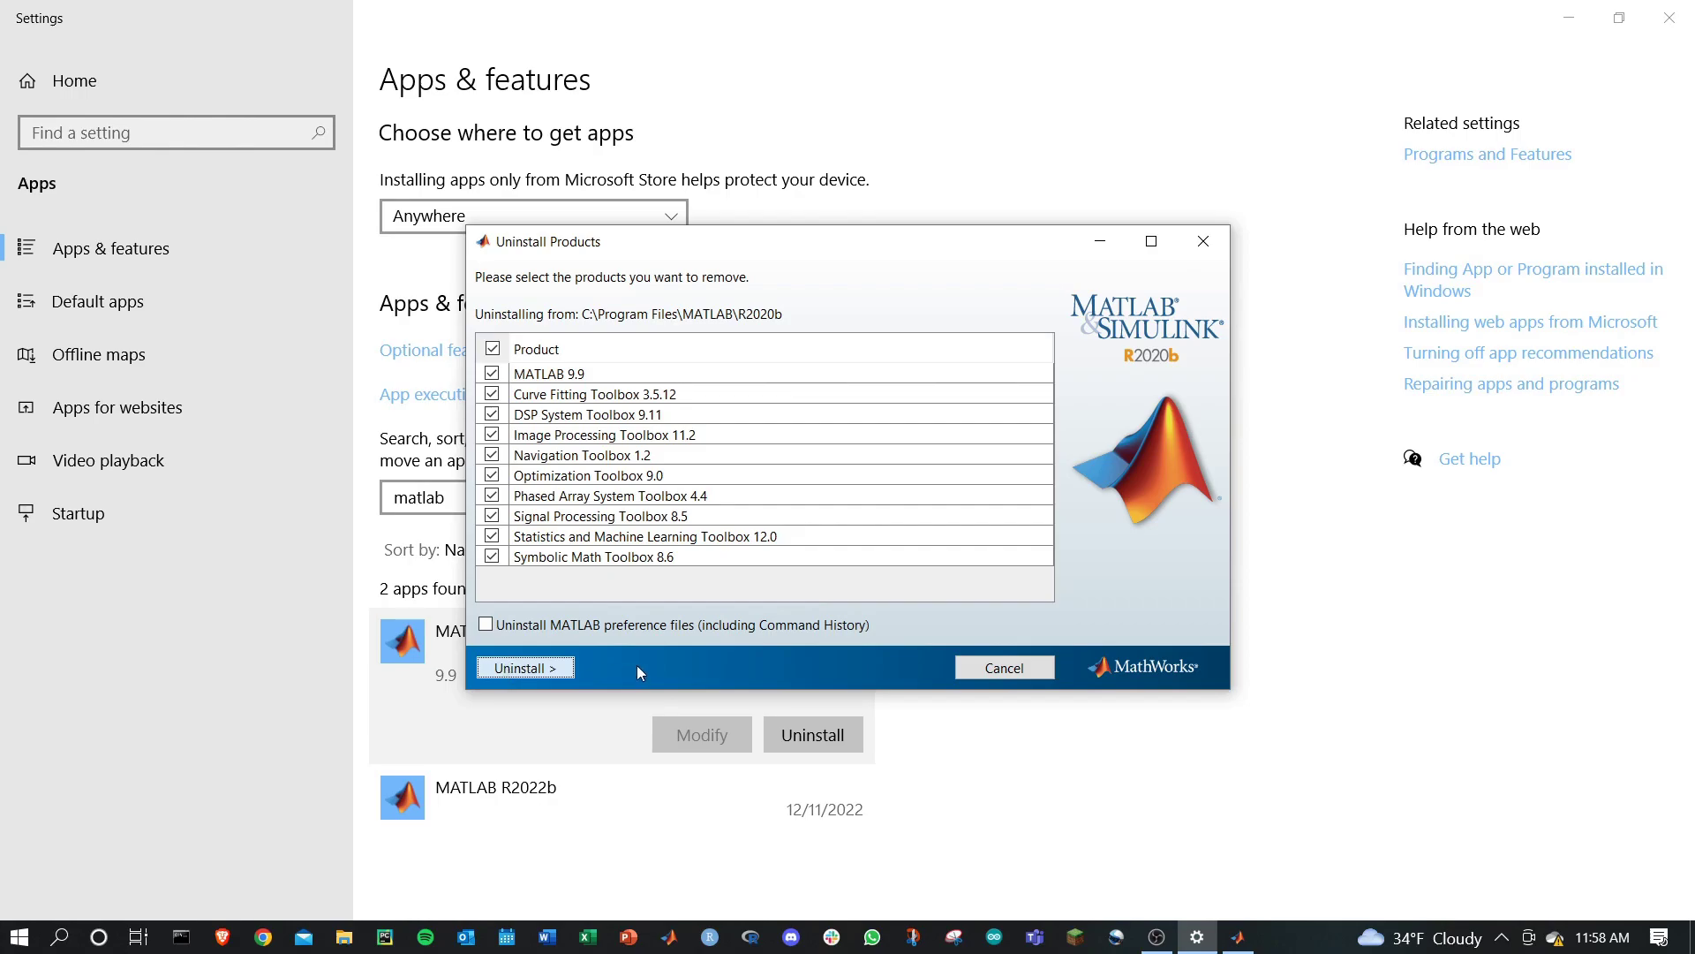
# Step: Start uninstalling all checked MATLAB R2020b products
pyautogui.press('Return')
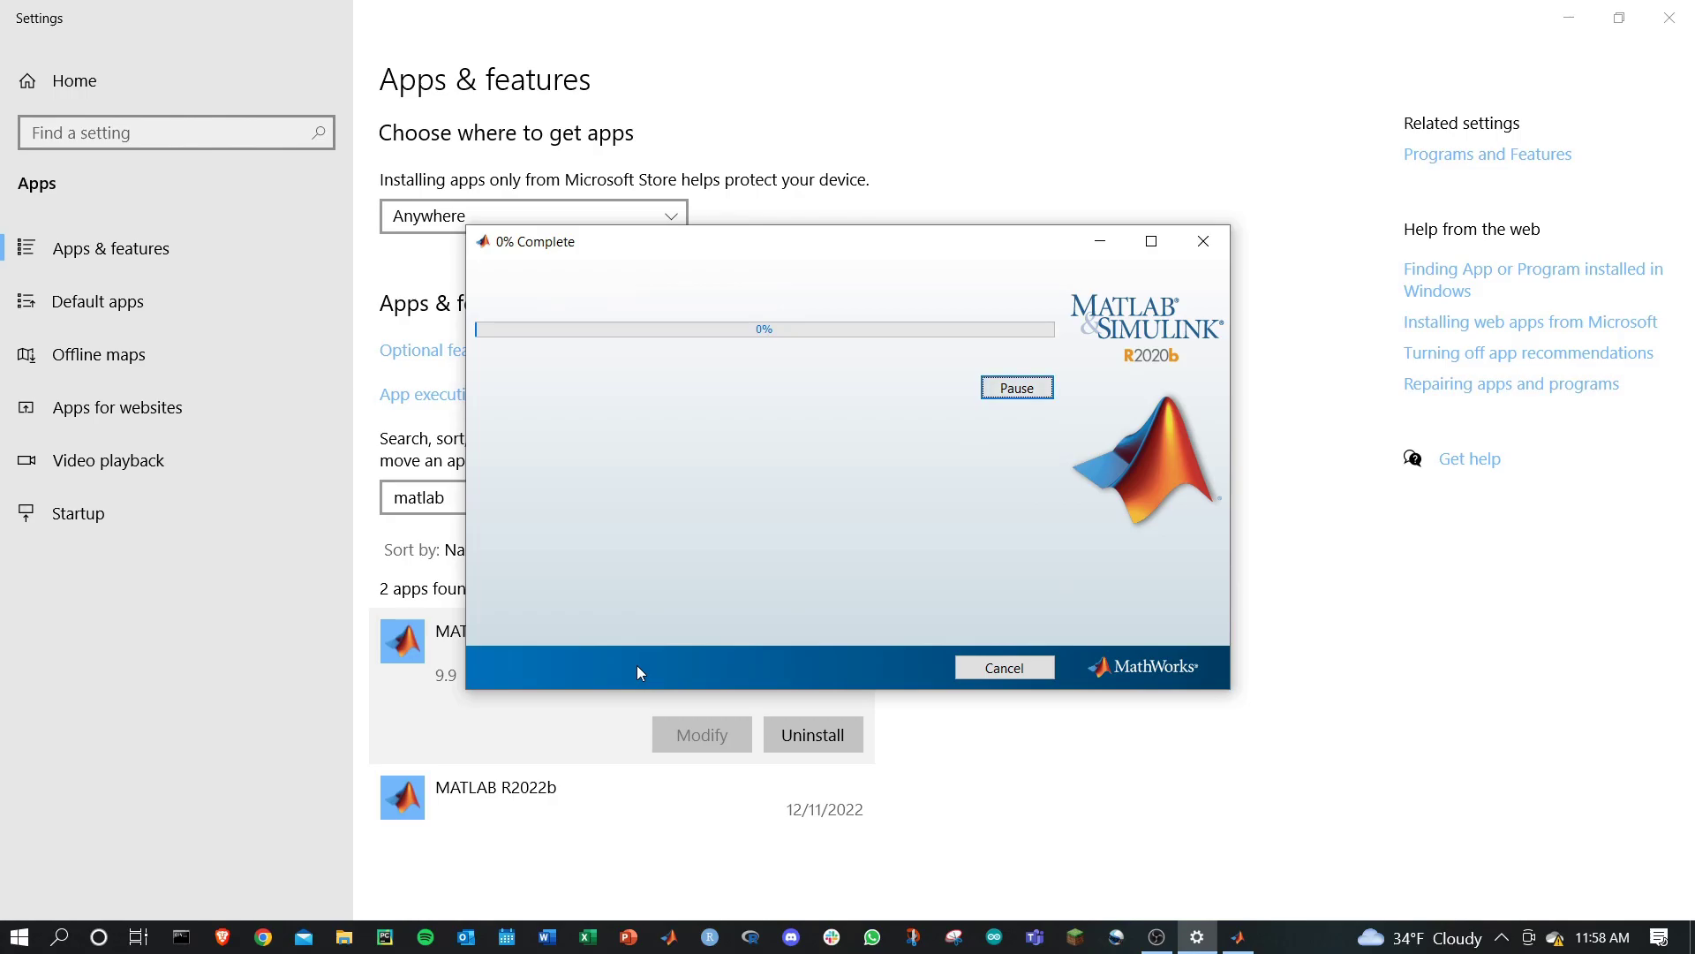